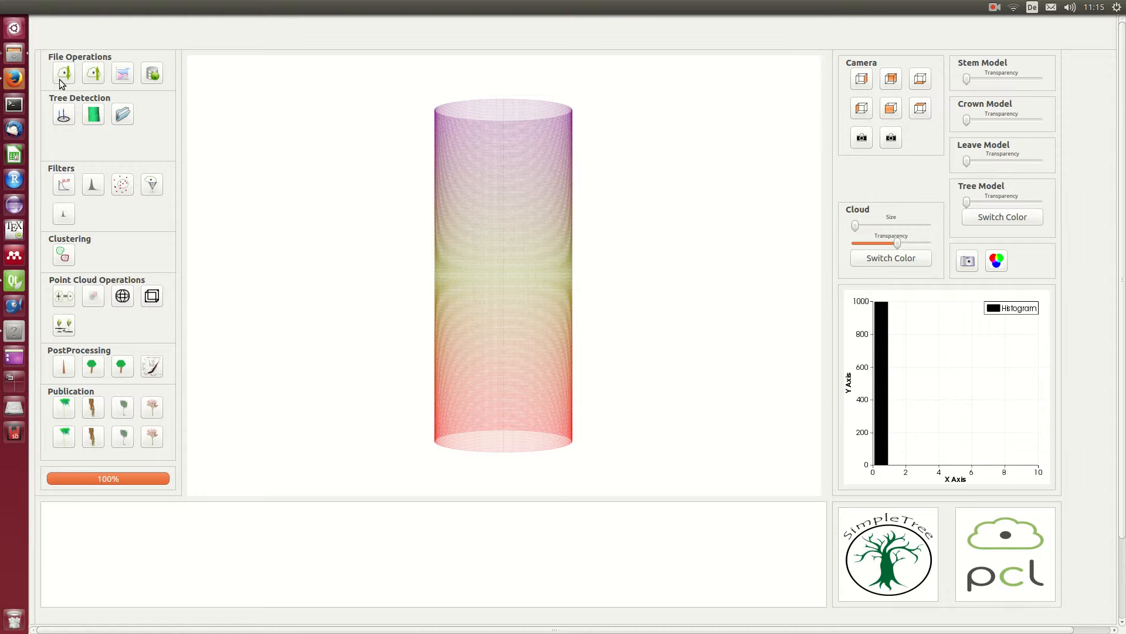
# Step: Import the point cloud file cherry1.pcd from the simpleTree data folder, keeping the Point Cloud File type
pyautogui.click(65, 73)
pyautogui.scroll(-5, 544, 258)
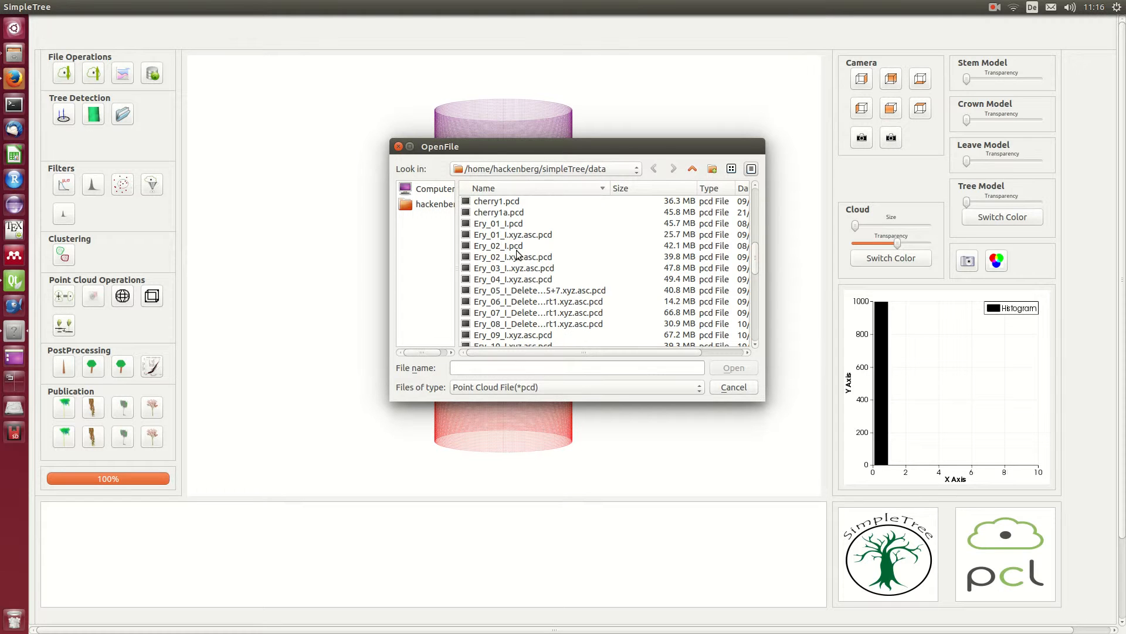
pyautogui.scroll(-10, 516, 250)
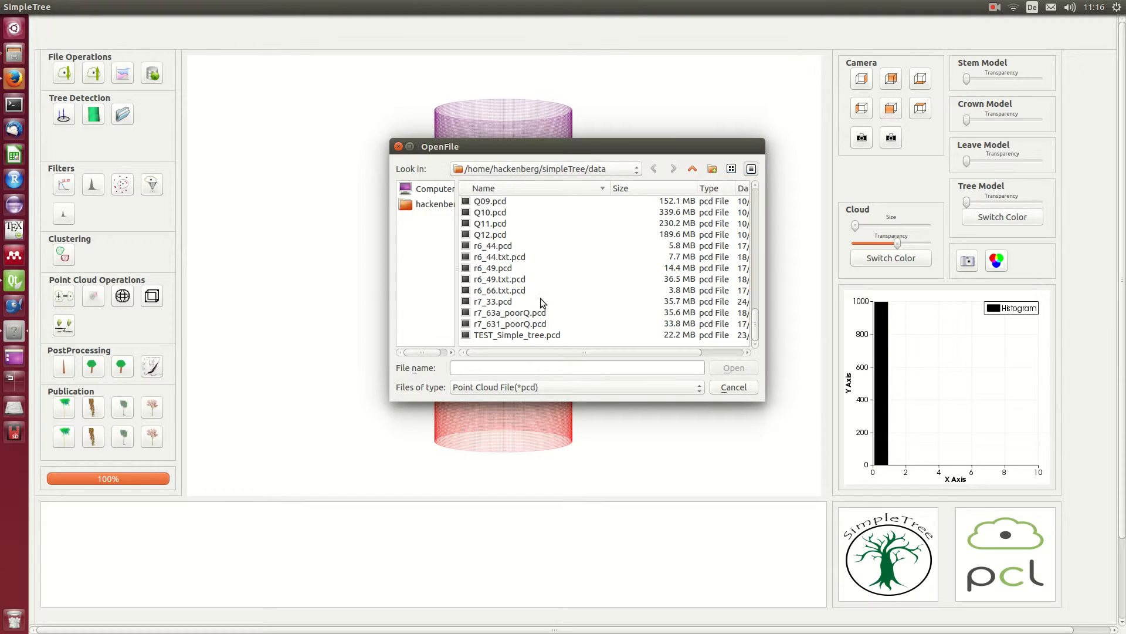
pyautogui.click(546, 388)
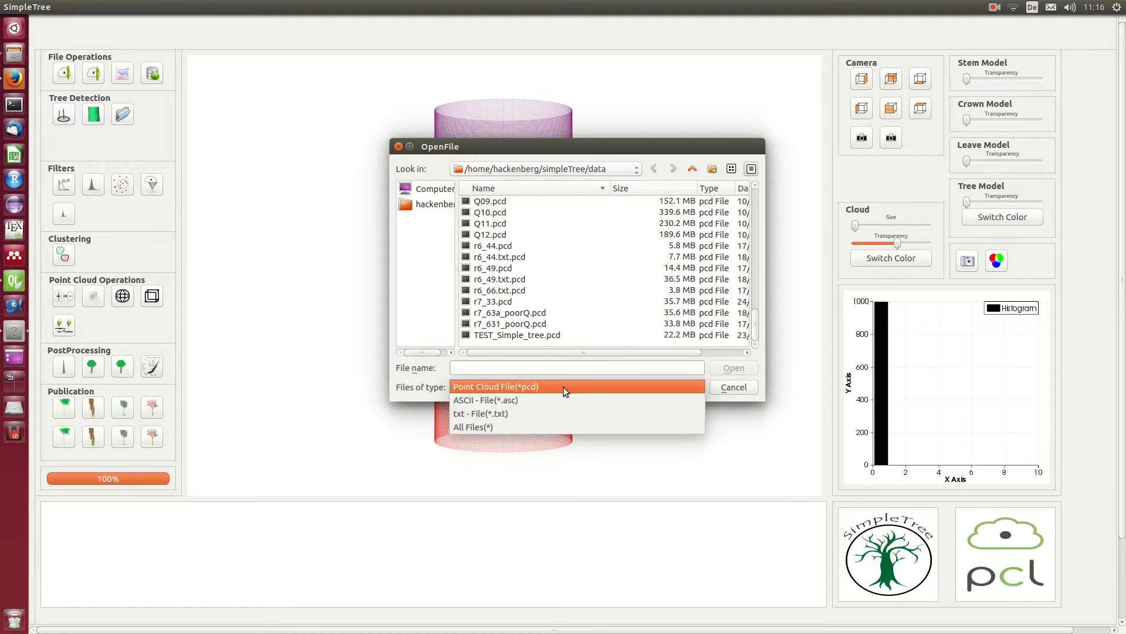
pyautogui.click(523, 388)
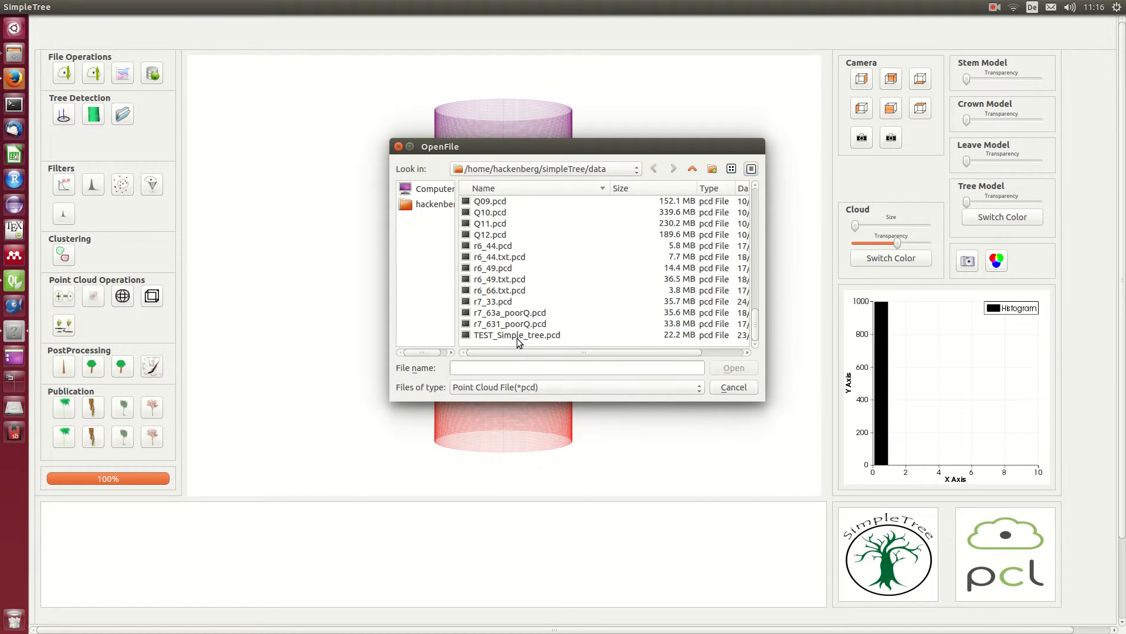
pyautogui.scroll(10, 526, 301)
pyautogui.scroll(1, 519, 276)
pyautogui.click(514, 246)
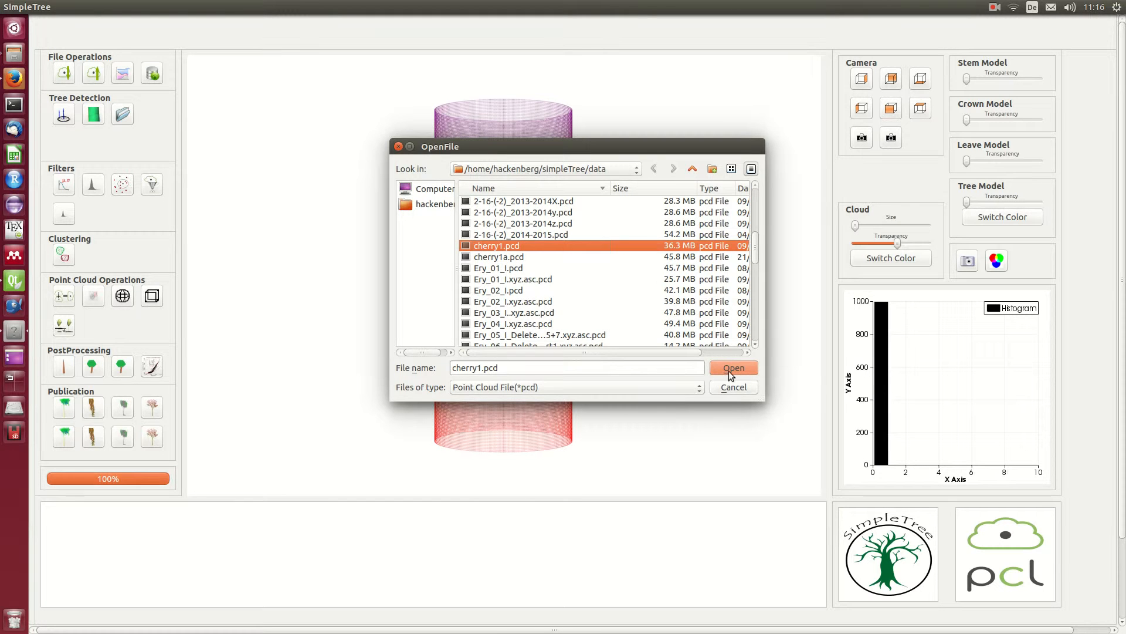
pyautogui.click(729, 370)
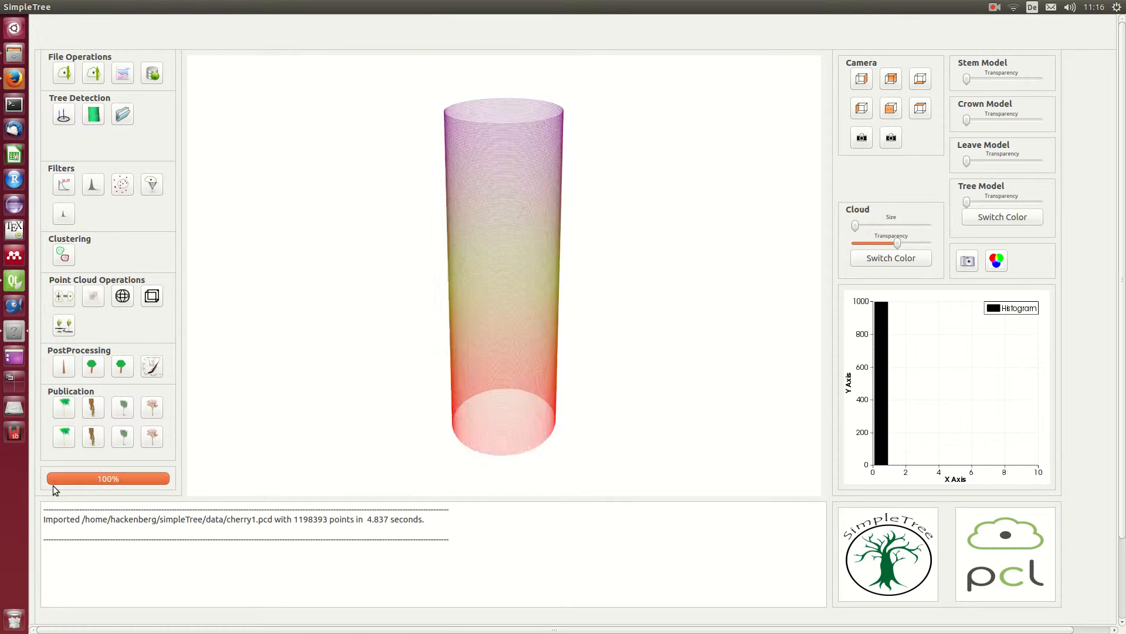
# Step: Inspect the whole tree cloud from the preset side, top and bottom camera views
pyautogui.scroll(-5, 375, 304)
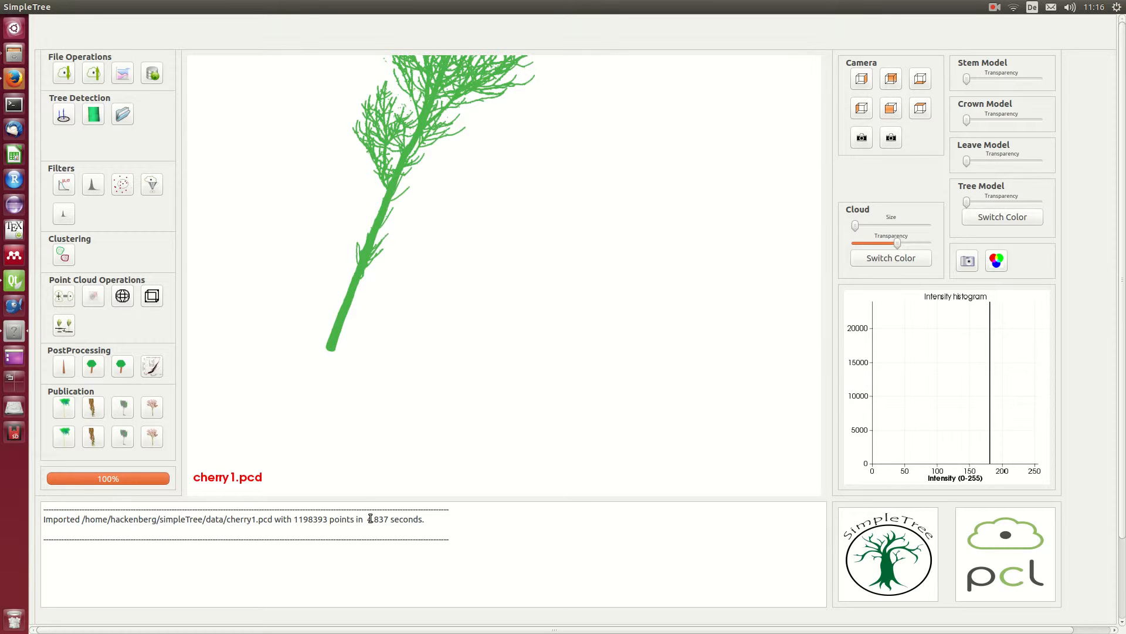
pyautogui.moveTo(264, 332); pyautogui.dragTo(476, 397)
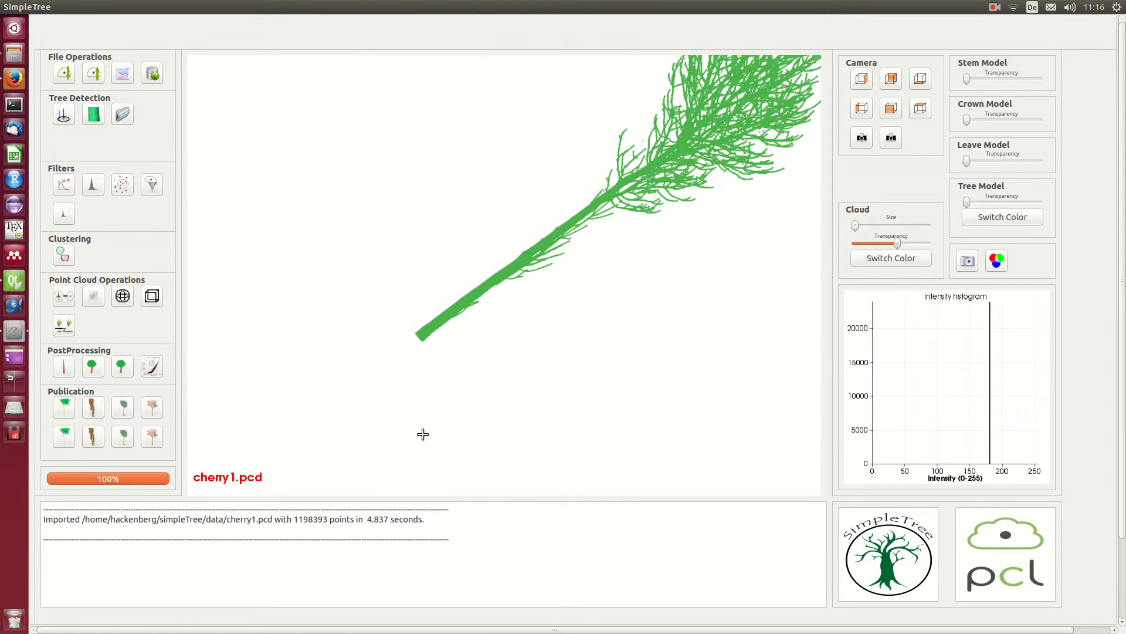
pyautogui.click(892, 109)
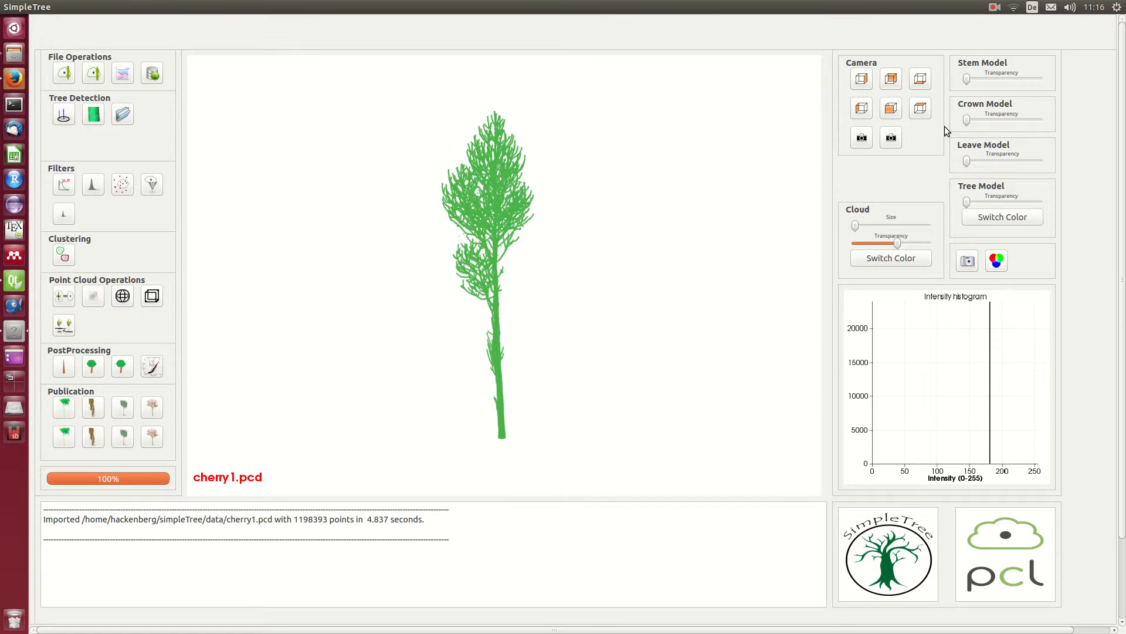
pyautogui.click(922, 110)
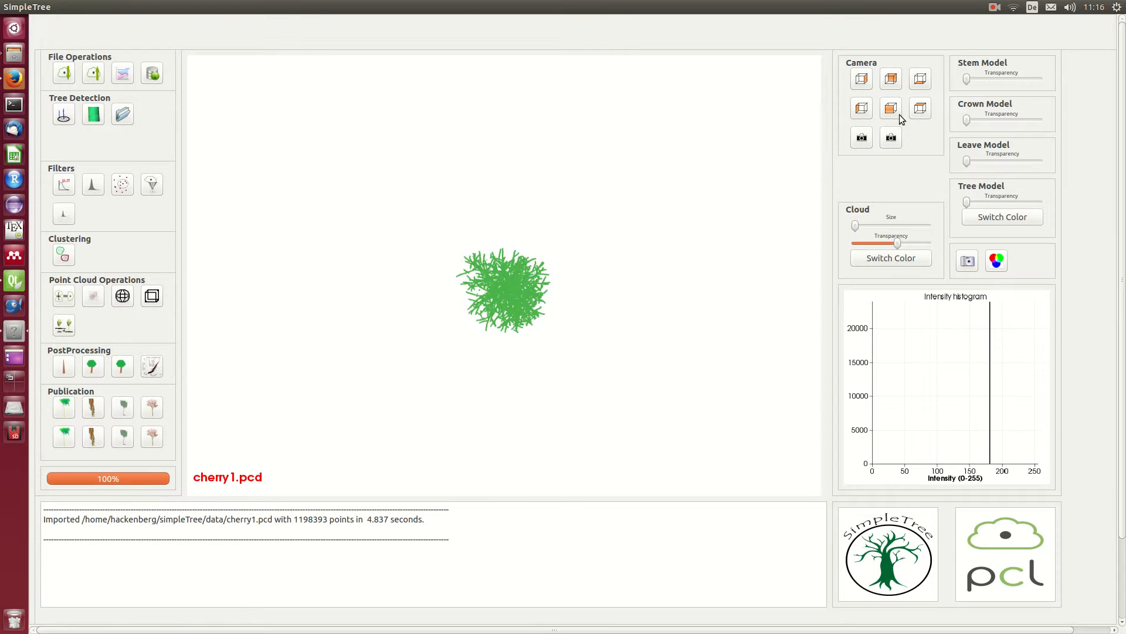
pyautogui.click(861, 109)
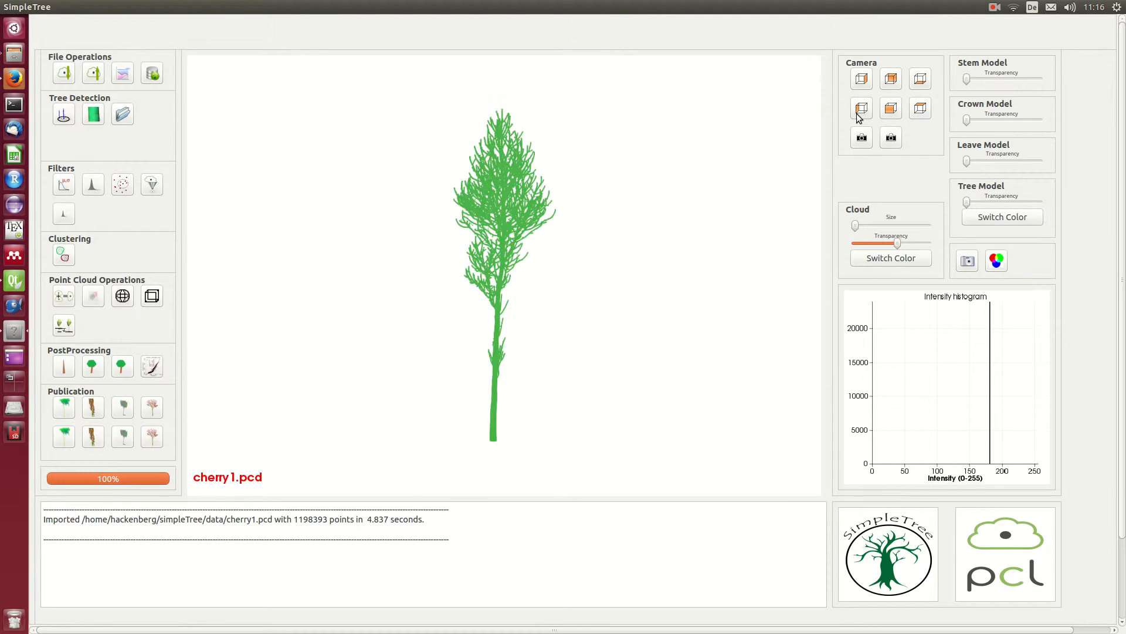
pyautogui.click(892, 108)
pyautogui.click(889, 87)
pyautogui.click(924, 84)
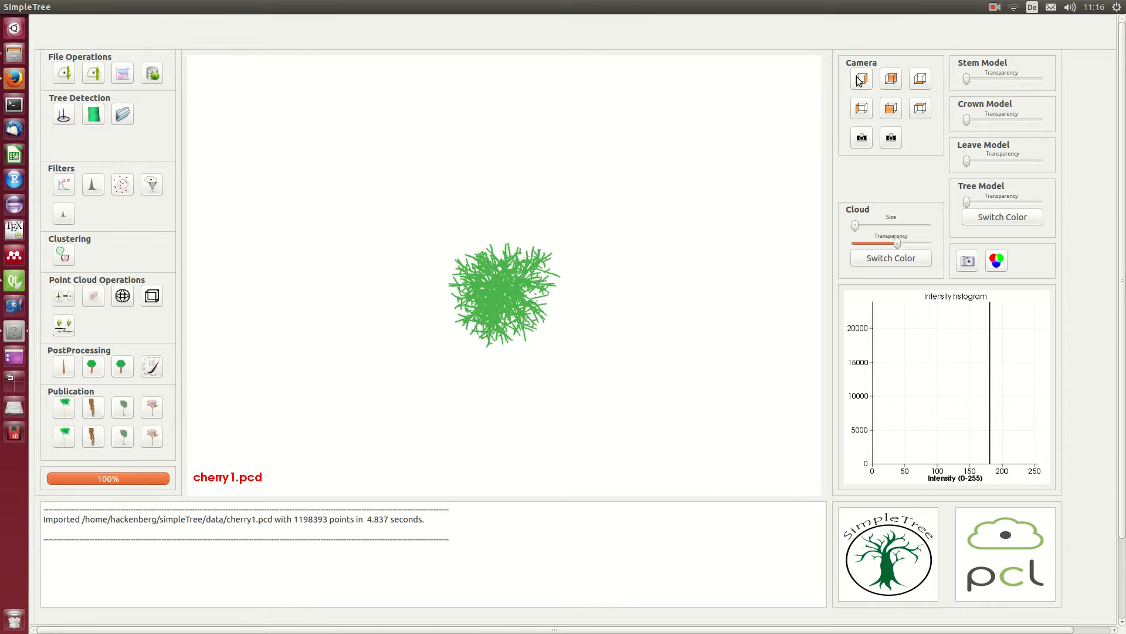
pyautogui.click(860, 83)
# Step: Examine the trunk's point coverage and its small side branches up close along the stem
pyautogui.scroll(8, 580, 162)
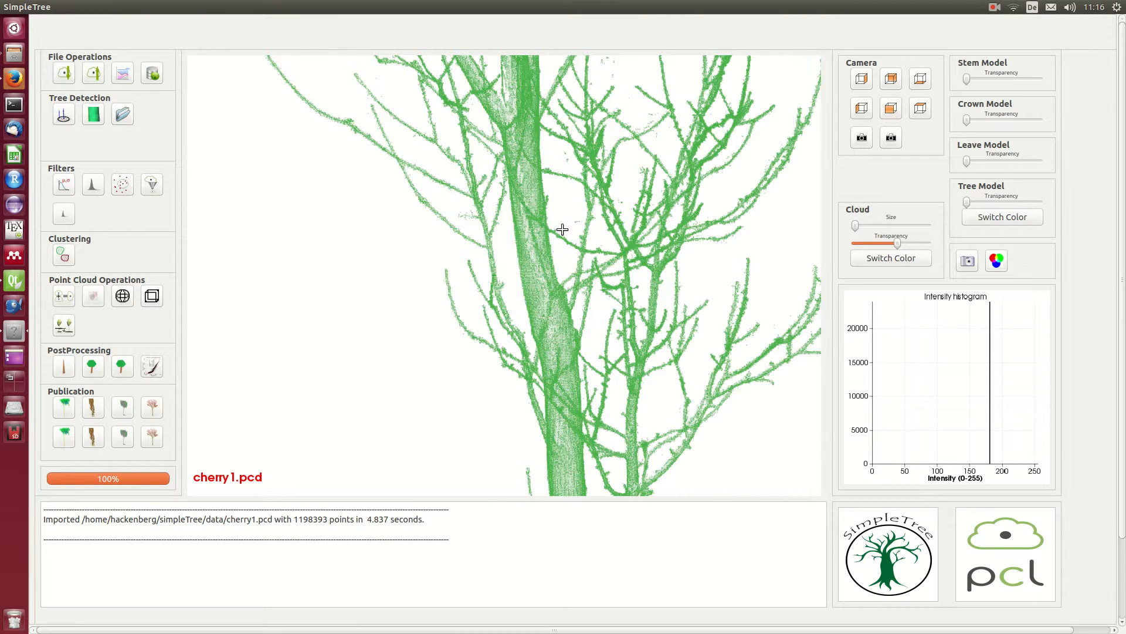
pyautogui.moveTo(548, 18); pyautogui.dragTo(545, 10, button='middle')
pyautogui.moveTo(548, 417); pyautogui.dragTo(518, 55, button='middle')
pyautogui.moveTo(524, 302)
pyautogui.mouseDown(button='middle')
pyautogui.moveTo(536, 287)
pyautogui.moveTo(514, 83)
pyautogui.mouseUp(button='middle')
pyautogui.moveTo(549, 404)
pyautogui.mouseDown(button='middle')
pyautogui.moveTo(555, 88)
pyautogui.moveTo(583, 41)
pyautogui.mouseUp(button='middle')
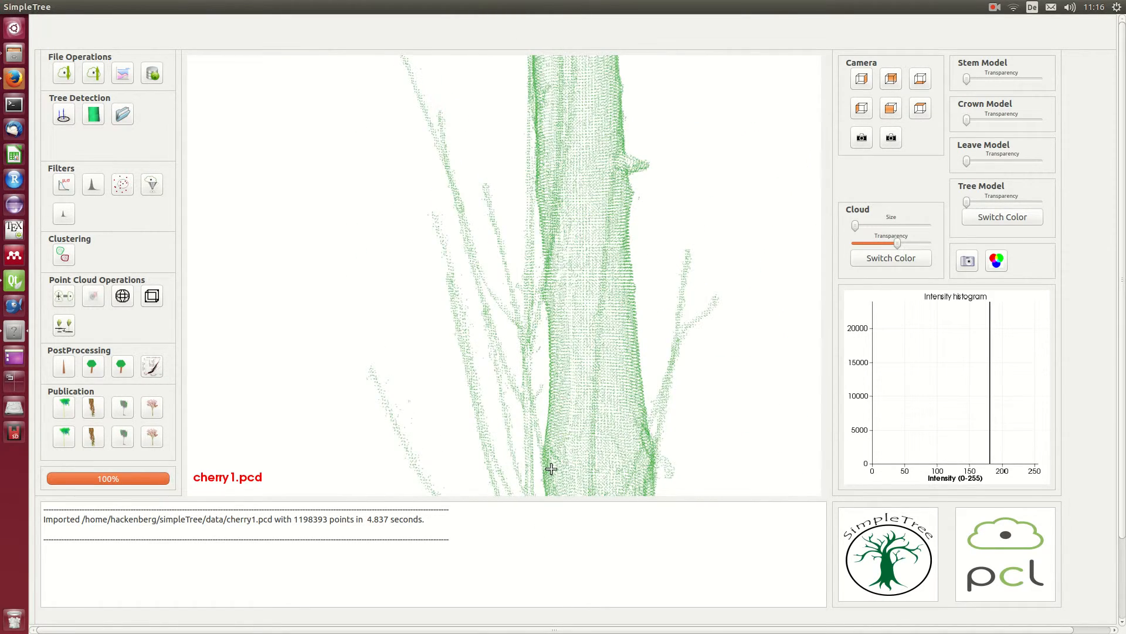
pyautogui.moveTo(548, 465); pyautogui.dragTo(553, 3, button='middle')
pyautogui.moveTo(623, 102); pyautogui.dragTo(581, 433, button='middle')
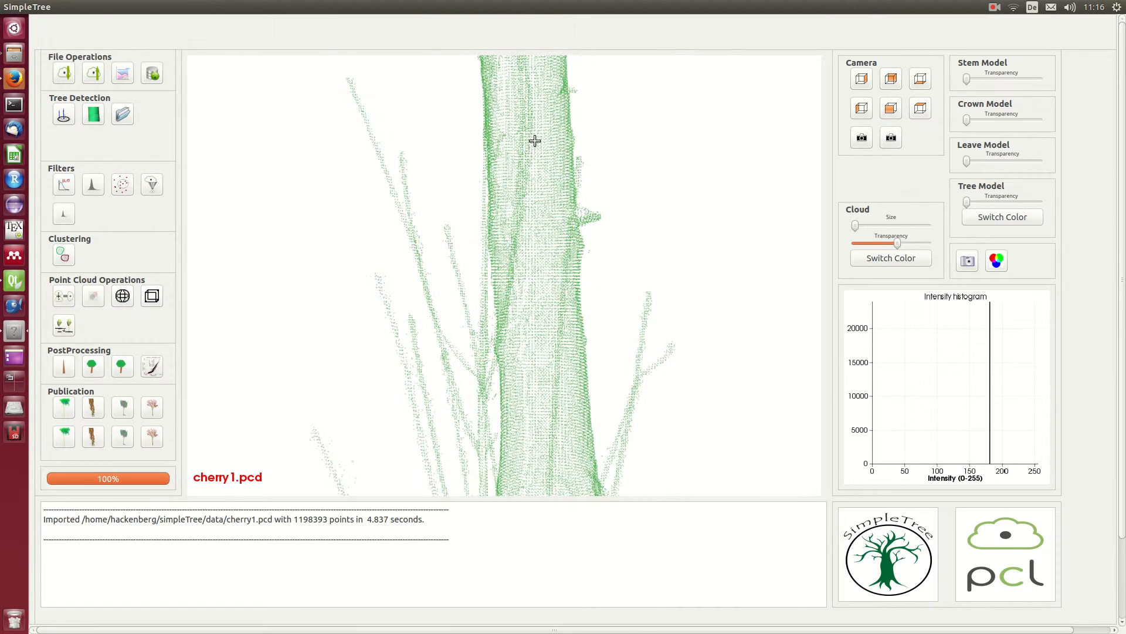
pyautogui.moveTo(536, 118); pyautogui.dragTo(506, 604, button='middle')
pyautogui.moveTo(463, 100); pyautogui.dragTo(487, 435, button='middle')
pyautogui.moveTo(516, 234)
pyautogui.mouseDown(button='middle')
pyautogui.moveTo(530, 335)
pyautogui.moveTo(506, 552)
pyautogui.mouseUp(button='middle')
pyautogui.scroll(-8, 496, 352)
pyautogui.scroll(-3, 491, 282)
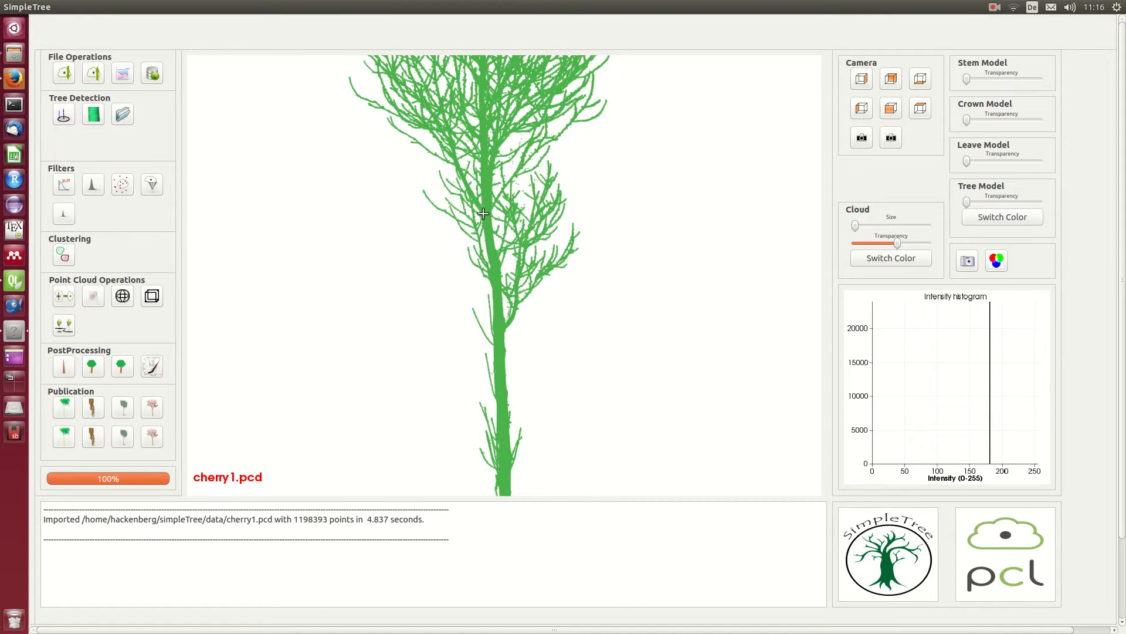
# Step: Examine the crown's branches up close for noise and isolated stray points
pyautogui.moveTo(483, 190); pyautogui.dragTo(464, 551, button='middle')
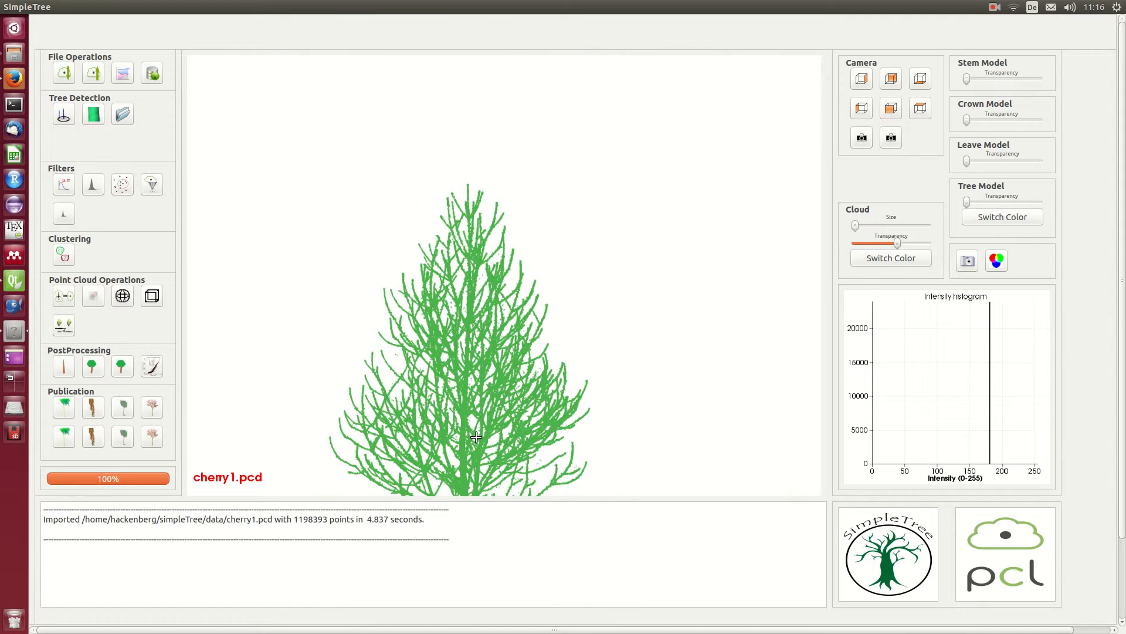
pyautogui.scroll(6, 474, 410)
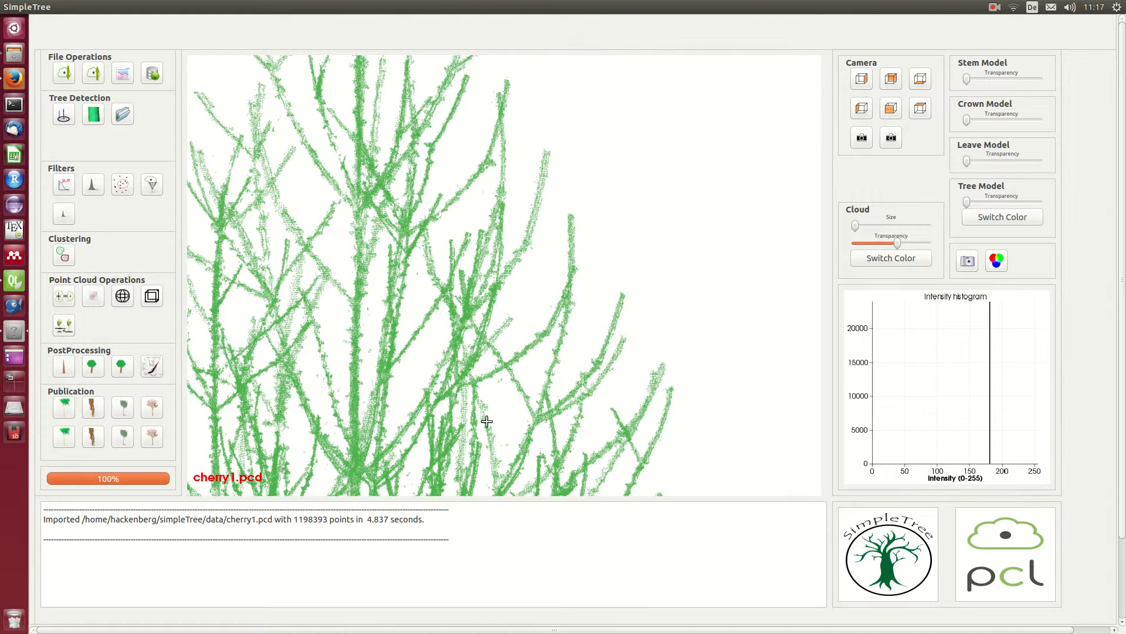
pyautogui.moveTo(381, 377); pyautogui.dragTo(426, 390)
pyautogui.moveTo(482, 367); pyautogui.dragTo(640, 105, button='middle')
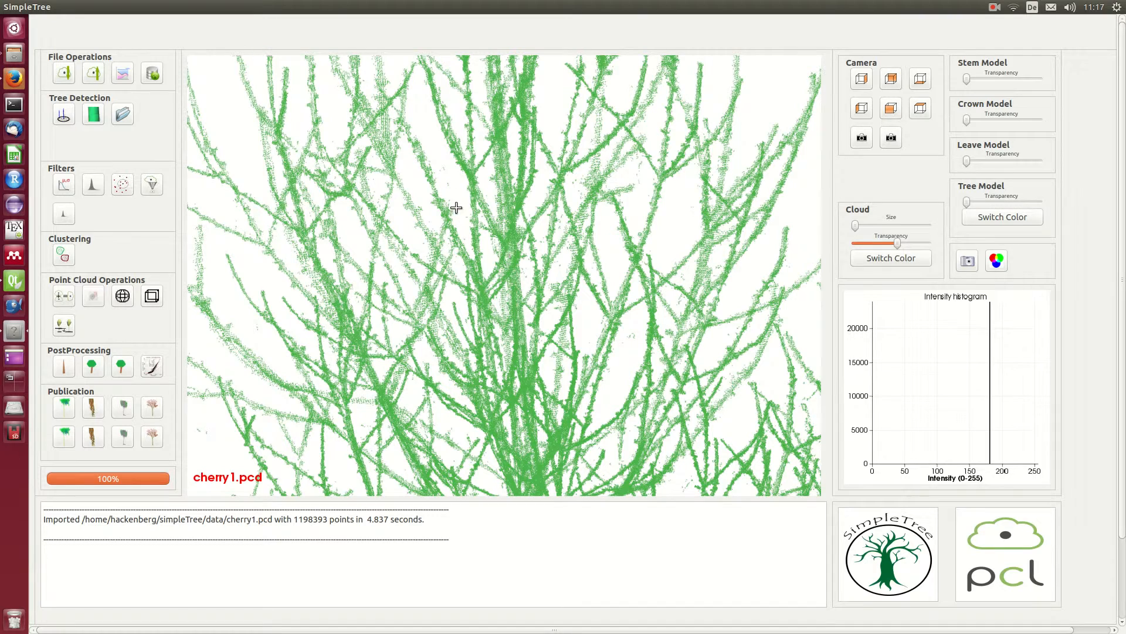
pyautogui.scroll(2, 455, 204)
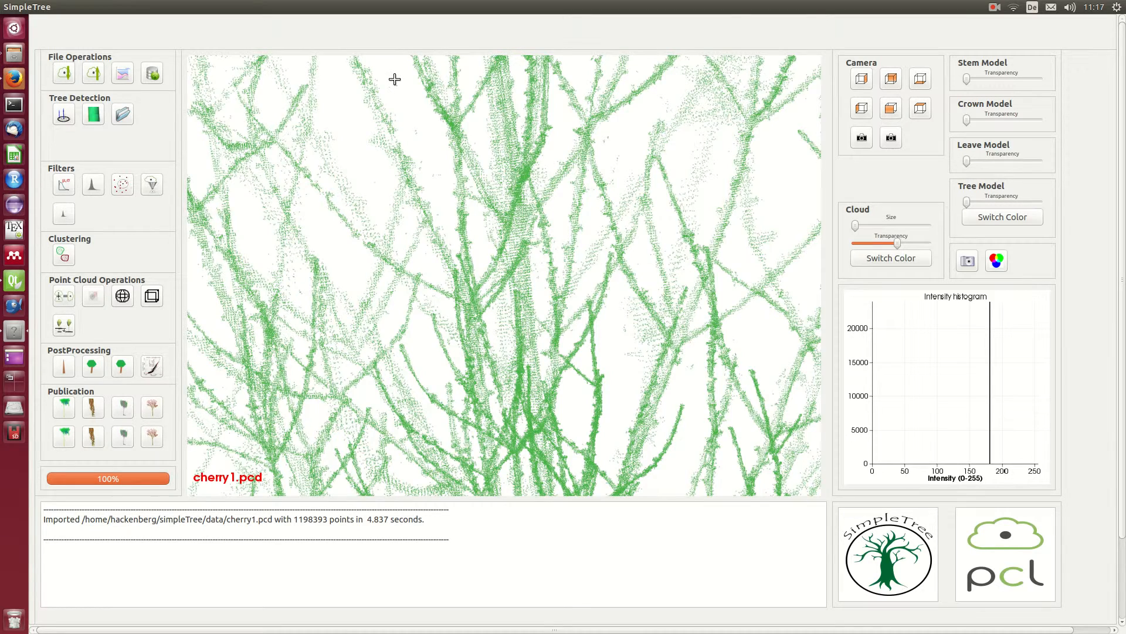
pyautogui.scroll(-1, 395, 78)
pyautogui.scroll(-1, 394, 79)
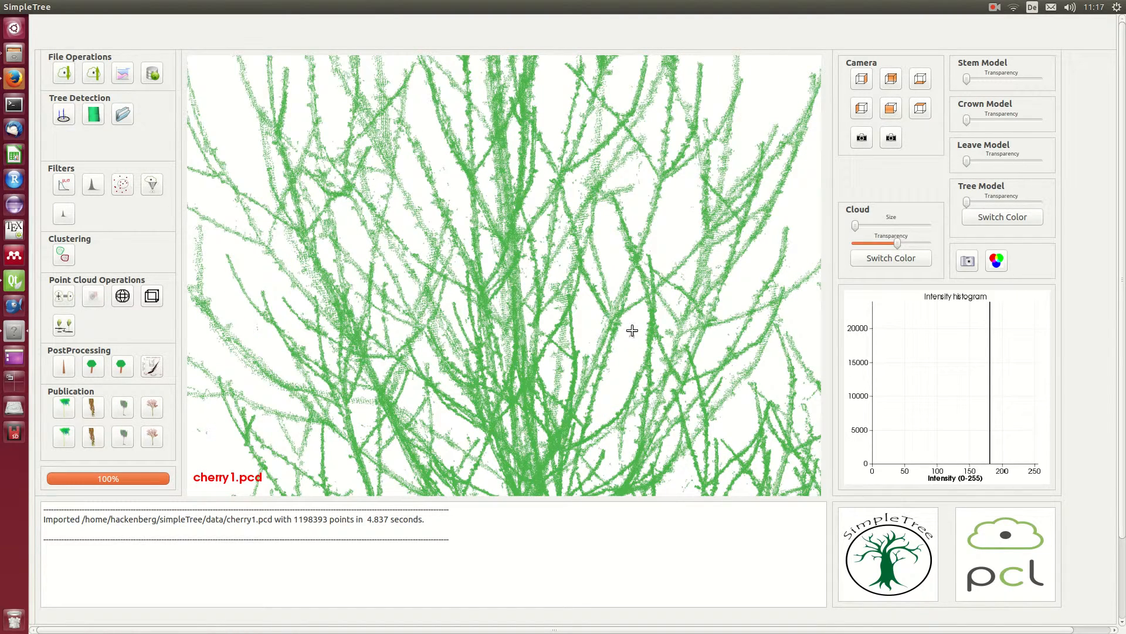
# Step: Run Euclidean clustering on the cloud with tolerance 0.020, keeping only the 1 largest cluster
pyautogui.click(63, 254)
pyautogui.doubleClick(385, 265)
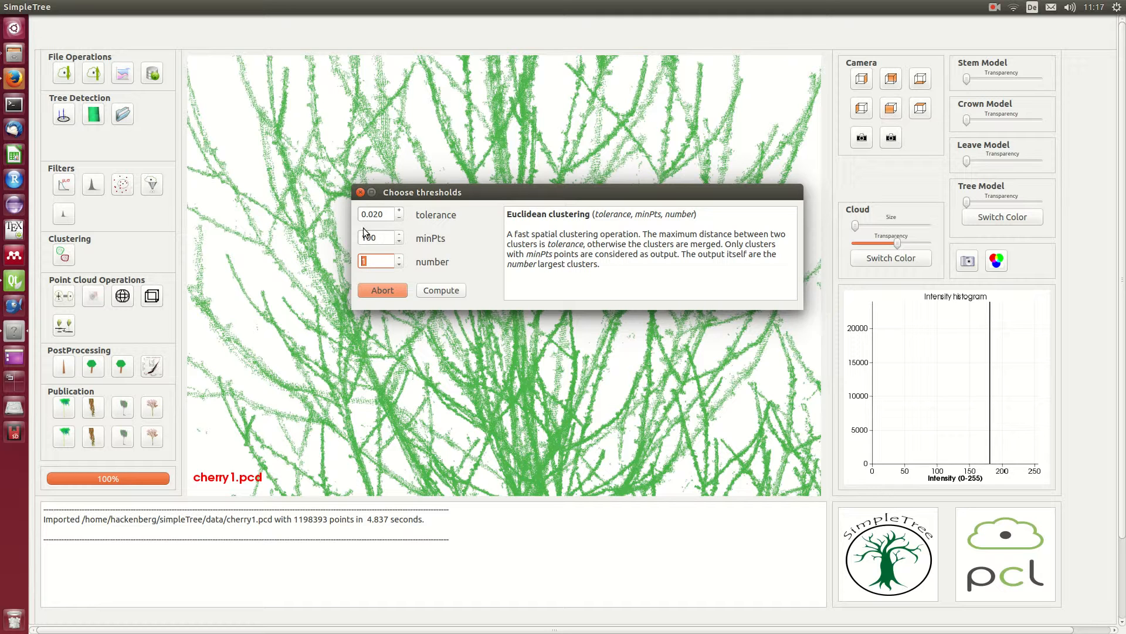
pyautogui.click(389, 216)
pyautogui.click(446, 294)
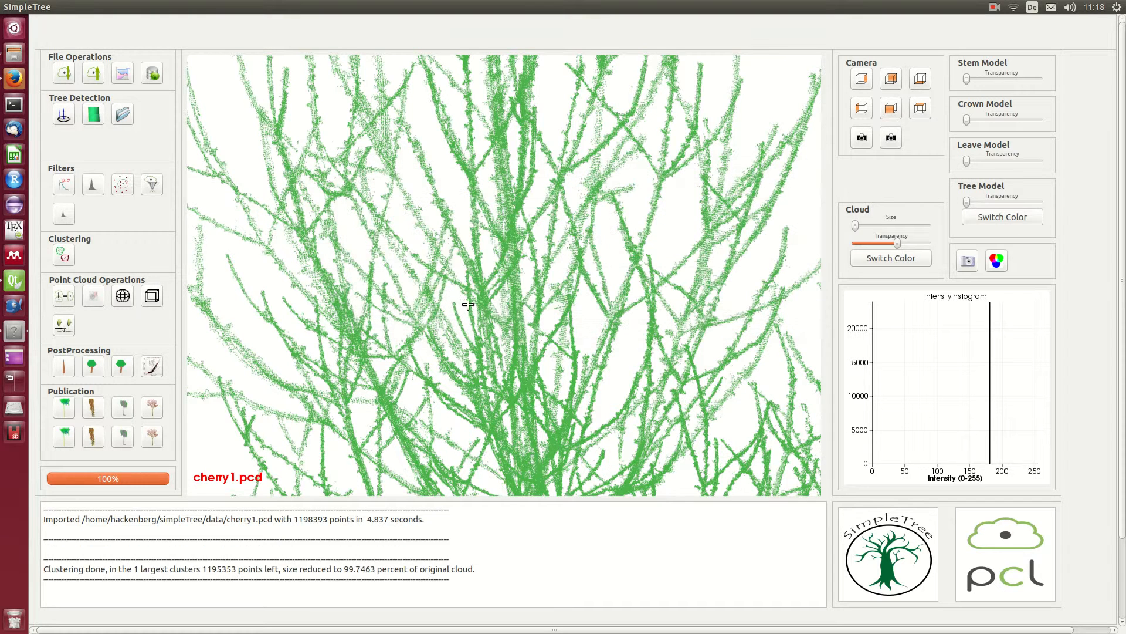
# Step: Enlarge the cloud's displayed point size and show the whole tree in a preset side view
pyautogui.scroll(2, 547, 339)
pyautogui.scroll(4, 547, 340)
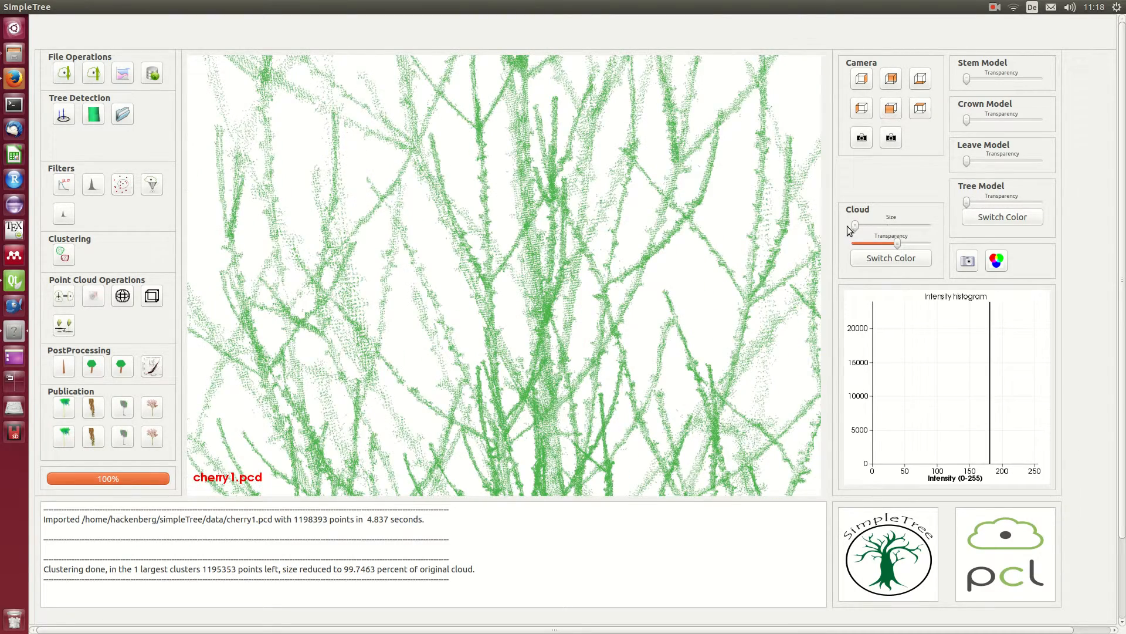
pyautogui.moveTo(855, 226); pyautogui.dragTo(909, 227)
pyautogui.moveTo(573, 322); pyautogui.dragTo(497, 170)
pyautogui.scroll(-10, 497, 170)
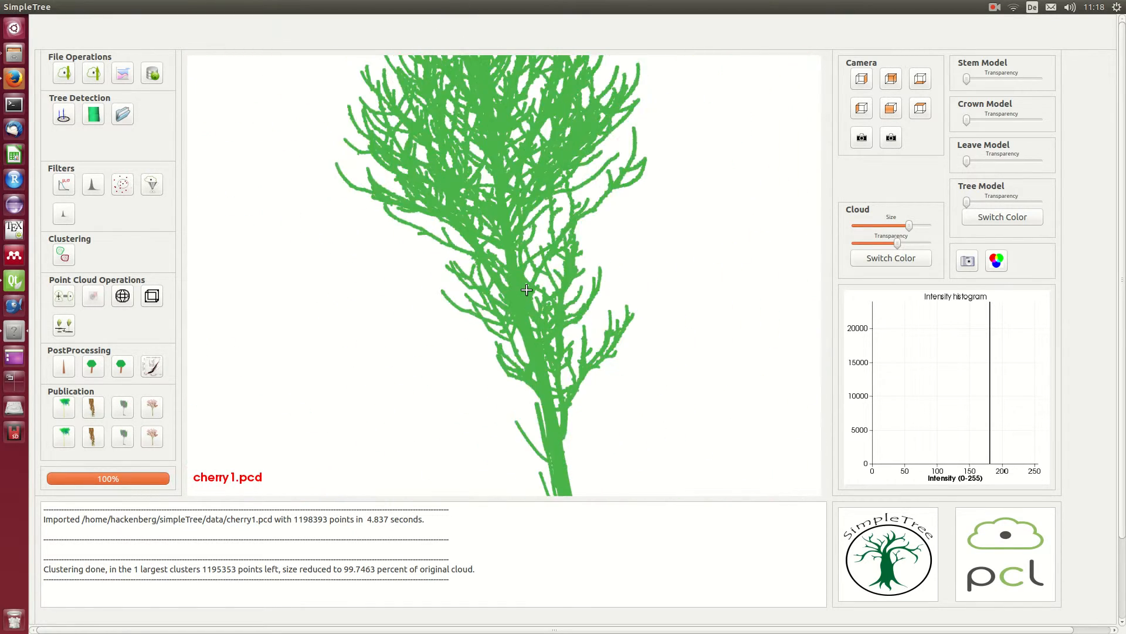
pyautogui.scroll(-2, 527, 290)
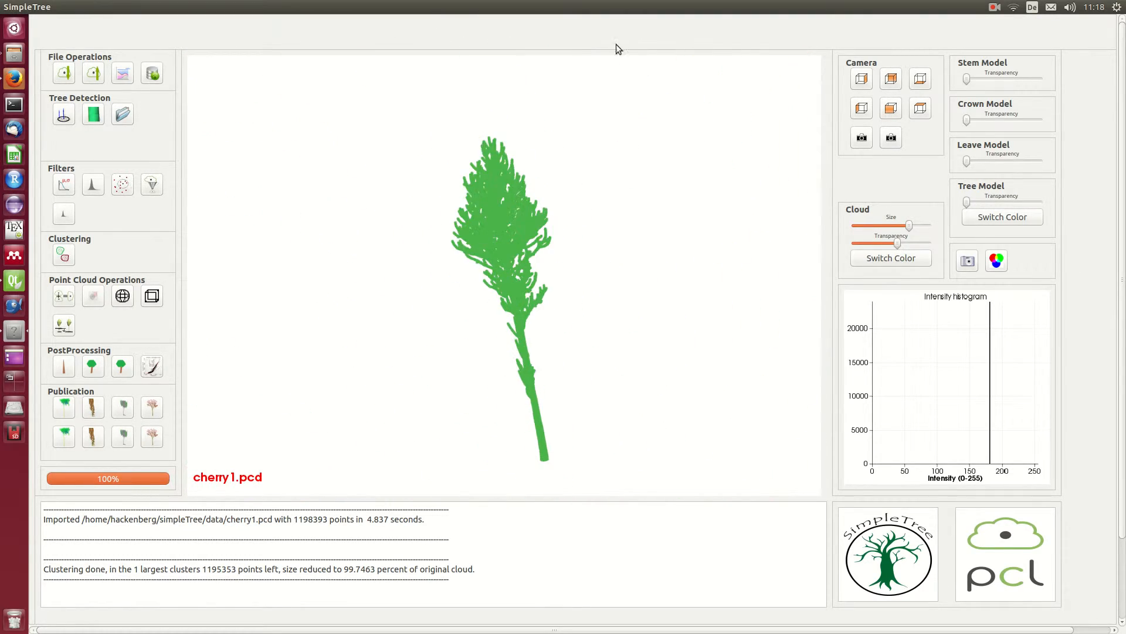
pyautogui.click(891, 79)
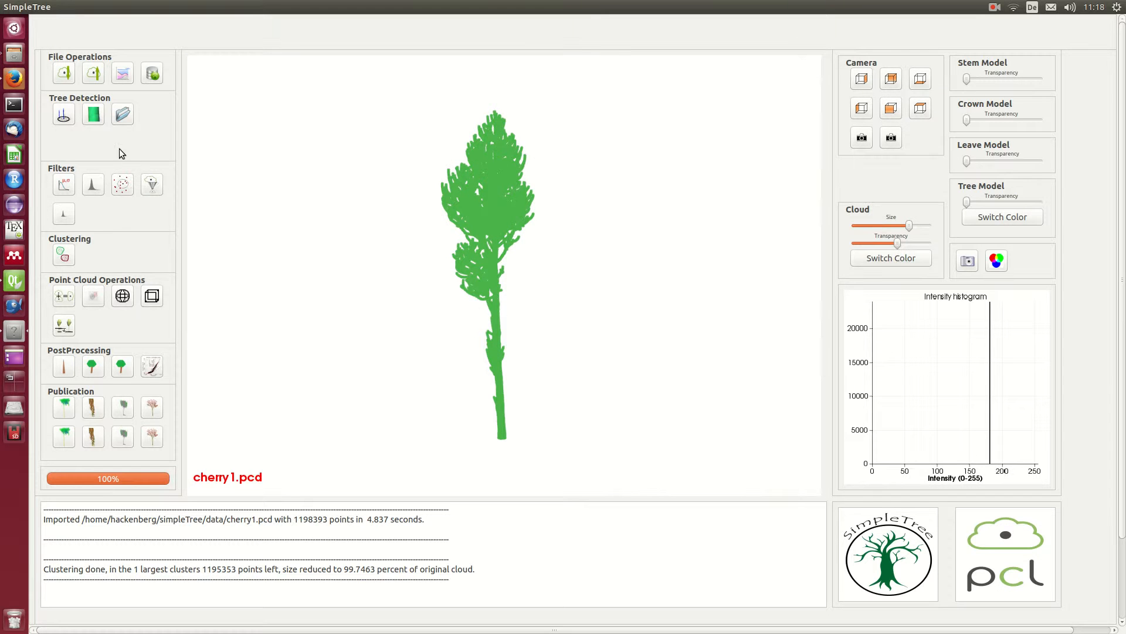
# Step: Run stem point detection on the clustered cloud and highlight its computation times in the log
pyautogui.click(58, 115)
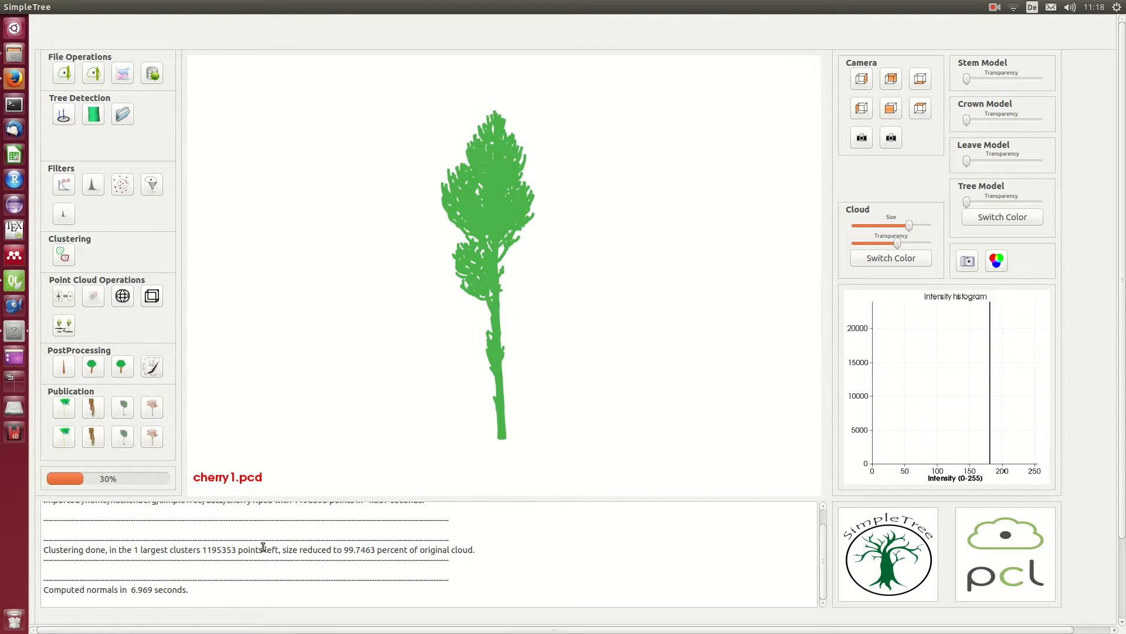
pyautogui.doubleClick(207, 547)
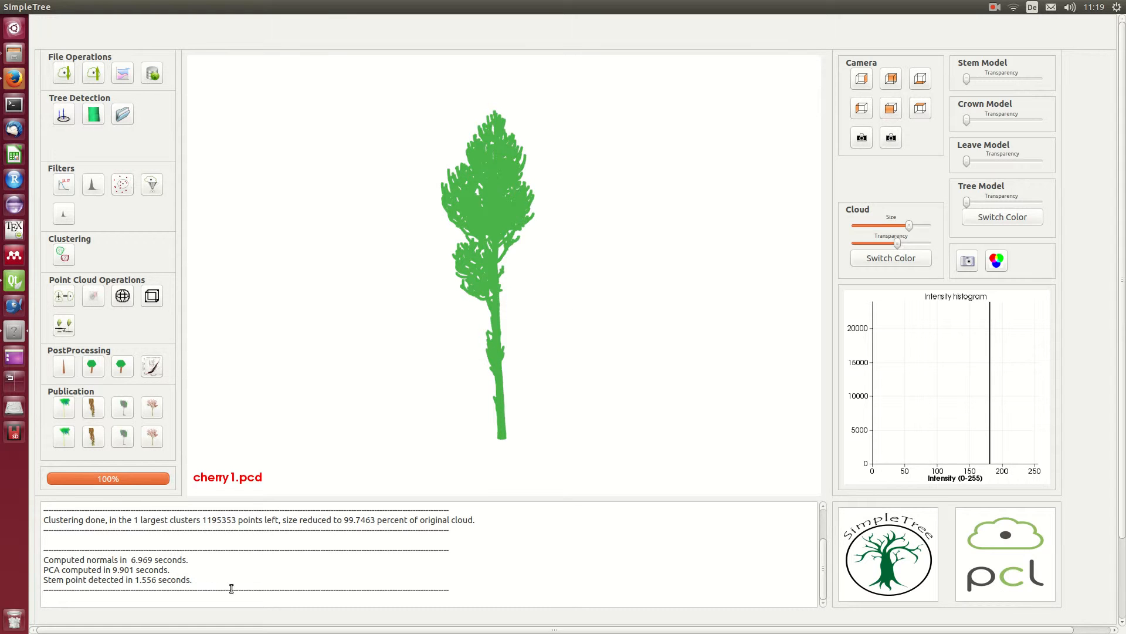
pyautogui.moveTo(207, 579); pyautogui.dragTo(38, 558)
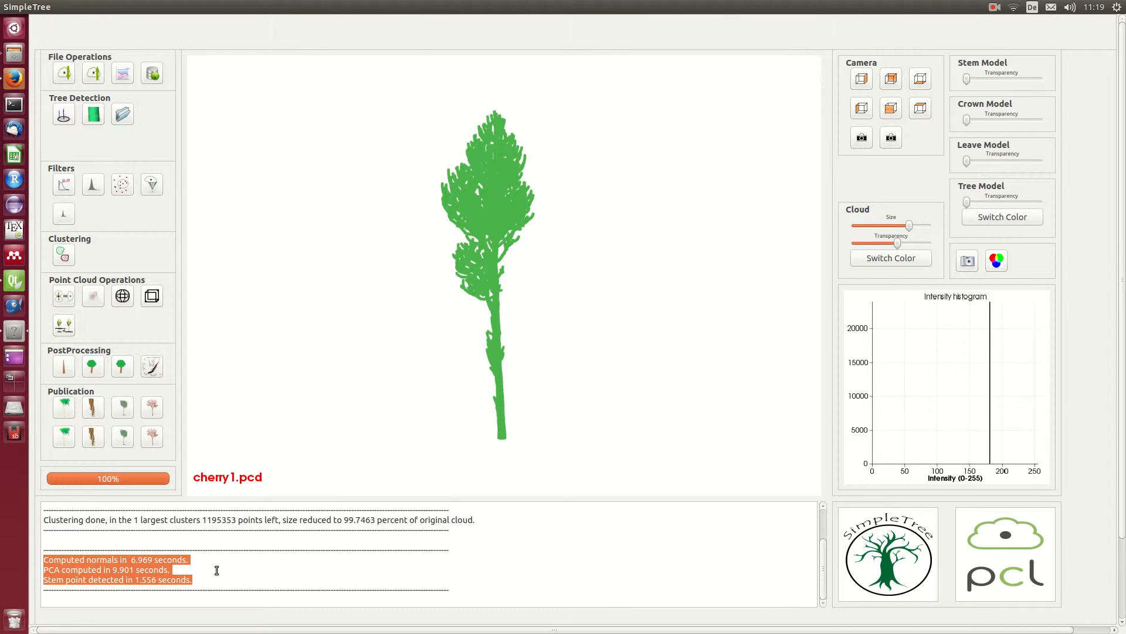
# Step: Color the cloud by the first principal component and reduce its point size to the minimum
pyautogui.click(877, 259)
pyautogui.scroll(5, 576, 307)
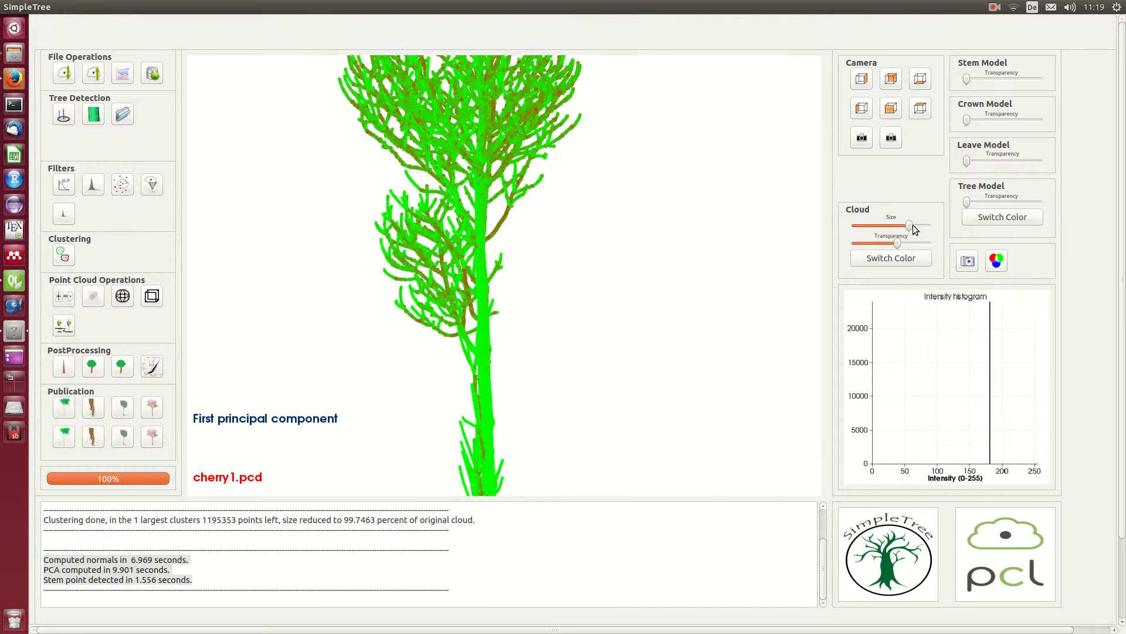
pyautogui.moveTo(910, 225); pyautogui.dragTo(770, 240)
pyautogui.scroll(8, 593, 252)
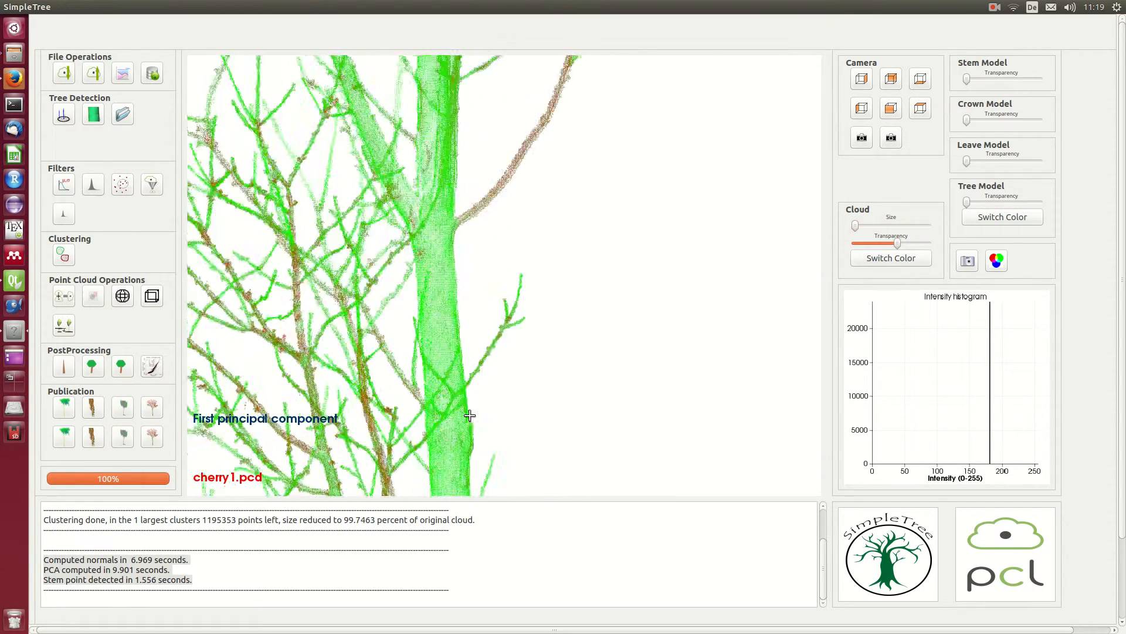
pyautogui.scroll(-8, 519, 351)
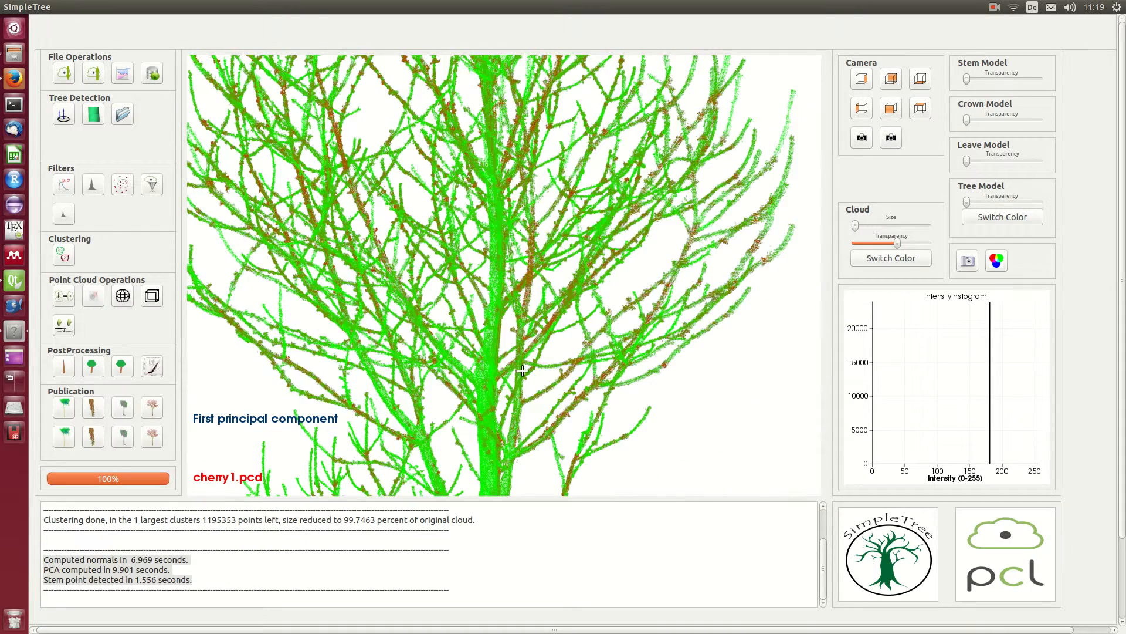
pyautogui.scroll(-2, 531, 370)
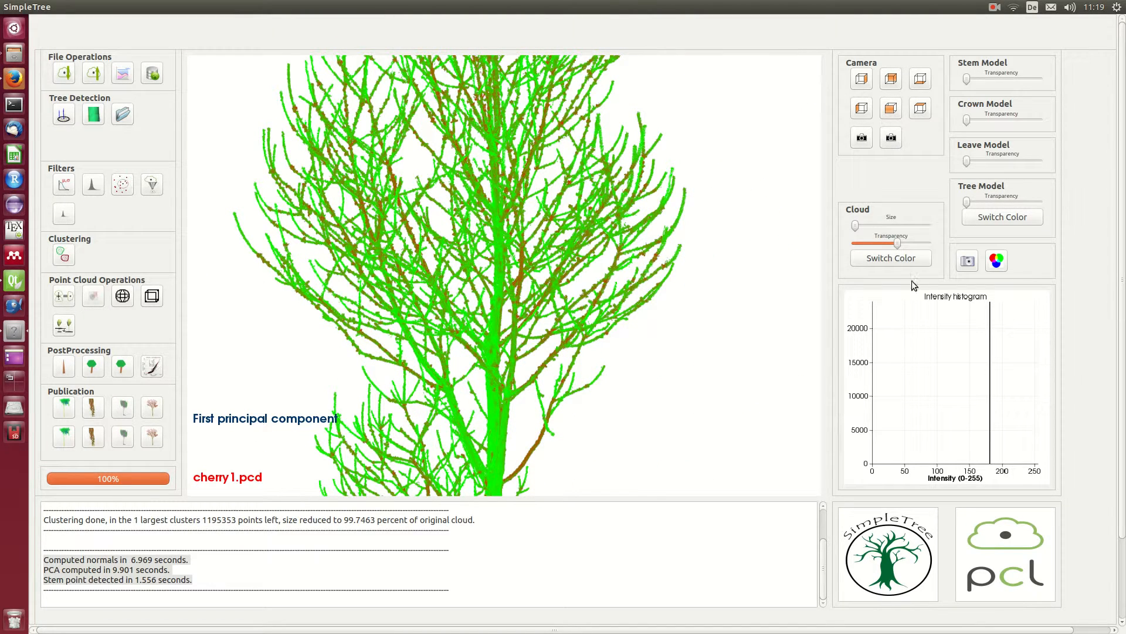
# Step: Switch the cloud's coloring to the second principal component and inspect the stem and main branches
pyautogui.click(889, 258)
pyautogui.moveTo(492, 374); pyautogui.dragTo(481, 419)
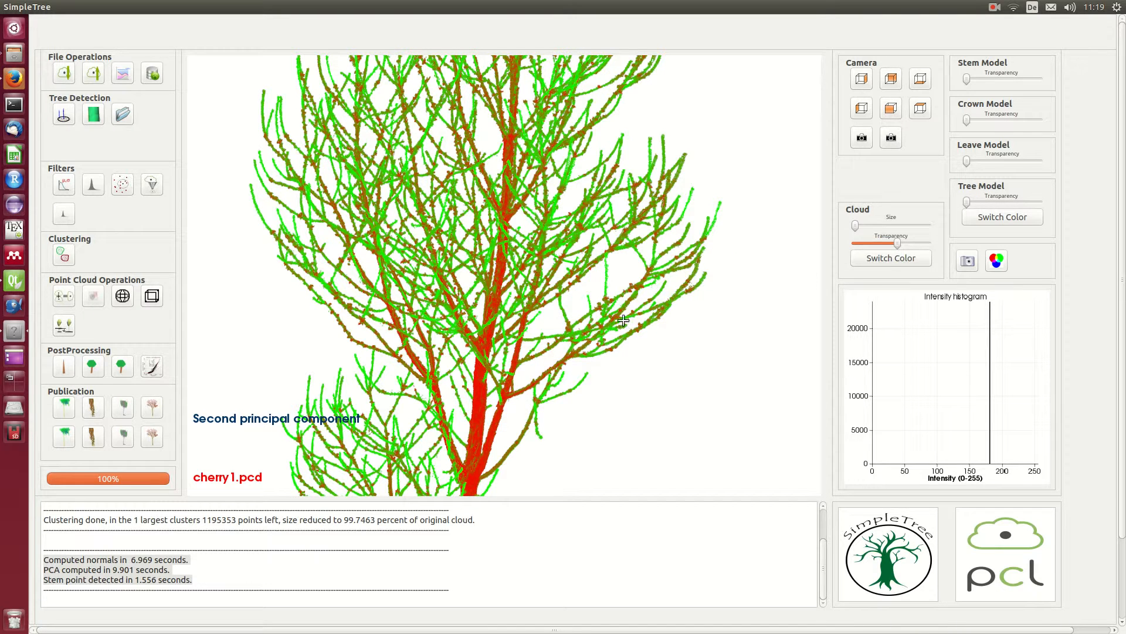
# Step: Color the cloud by the third principal component and by surface planarity, inspecting the stem and branches
pyautogui.click(905, 261)
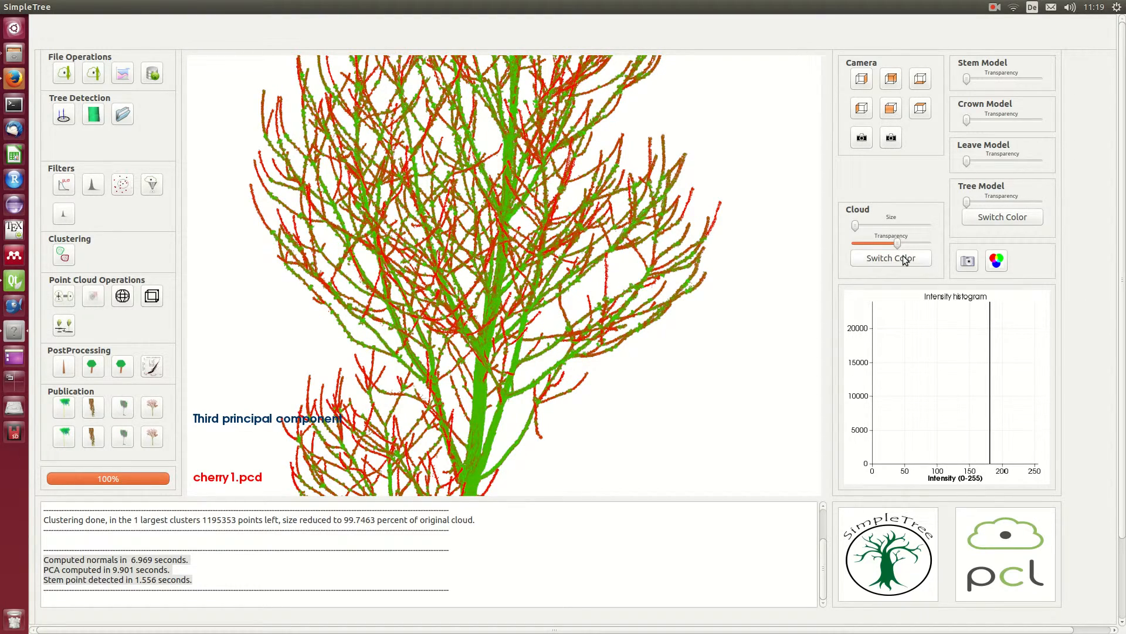
pyautogui.moveTo(518, 434); pyautogui.dragTo(547, 448)
pyautogui.click(905, 261)
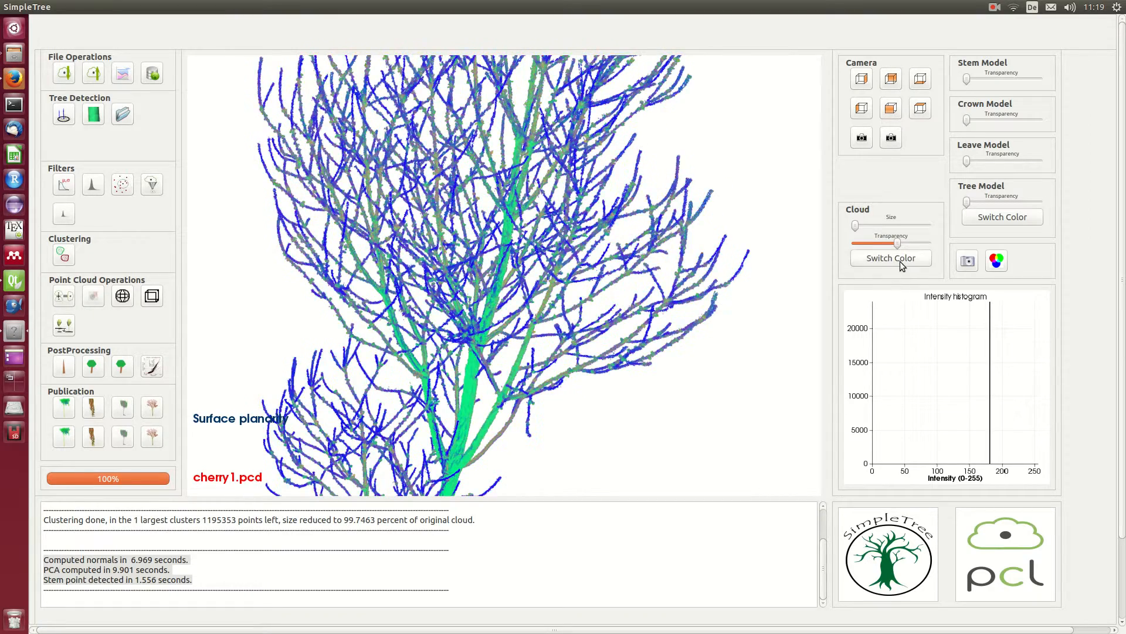
pyautogui.moveTo(517, 340); pyautogui.dragTo(204, 301)
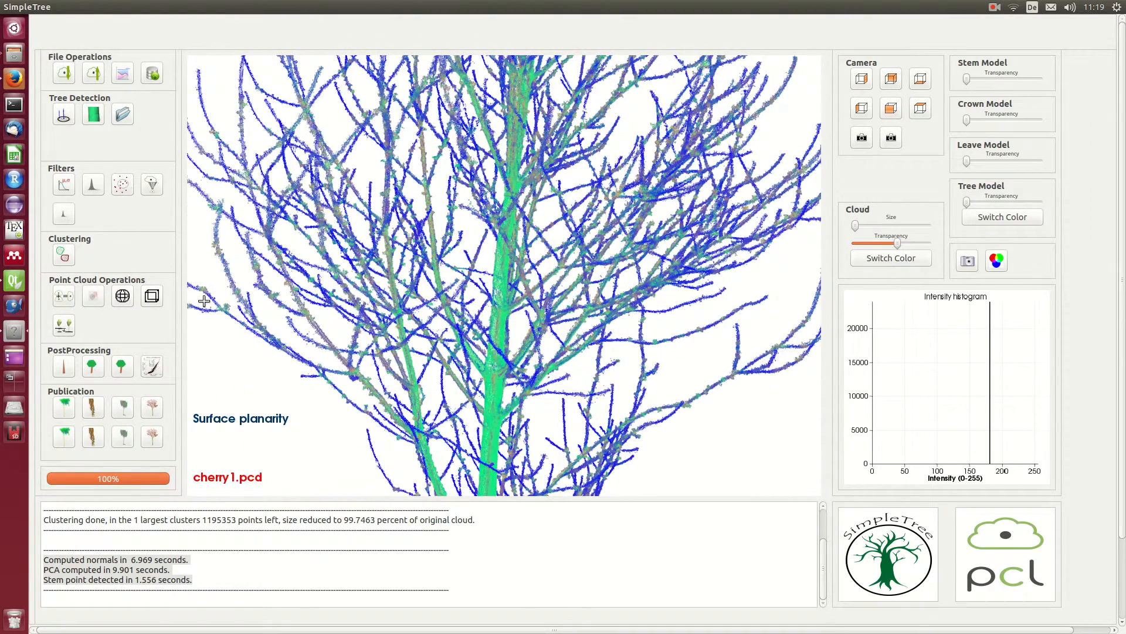
# Step: Switch the cloud's coloring to the main branching structure and inspect the stem and main branches from several sides
pyautogui.click(923, 259)
pyautogui.moveTo(627, 322); pyautogui.dragTo(429, 308)
pyautogui.moveTo(506, 364); pyautogui.dragTo(503, 186, button='middle')
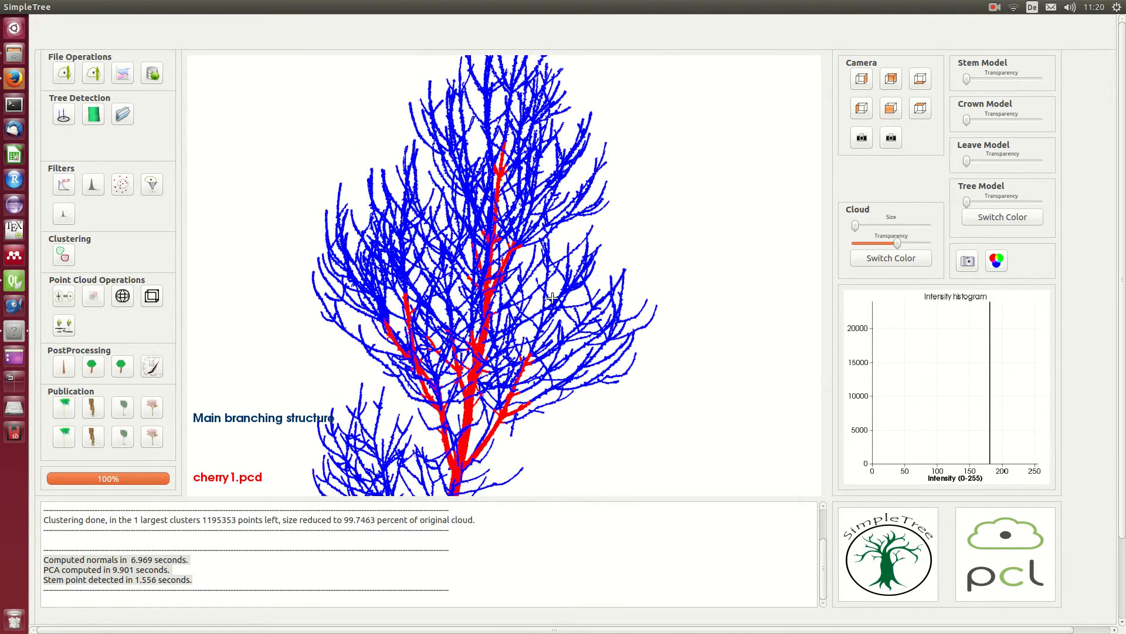
pyautogui.moveTo(551, 298); pyautogui.dragTo(306, 284)
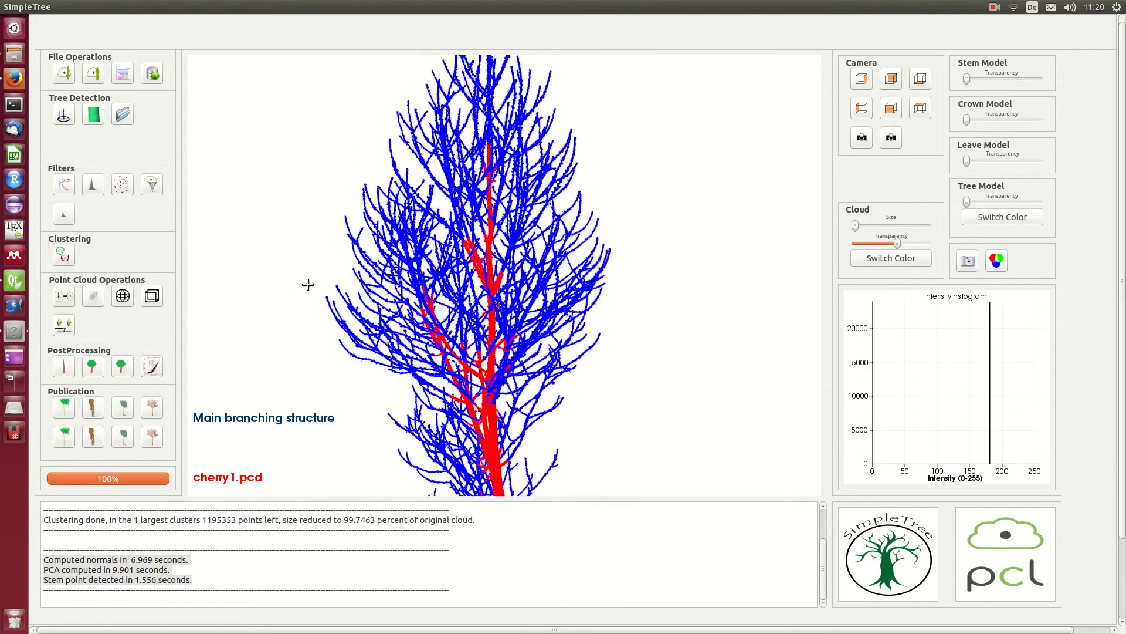
# Step: Start sphere-following tree modelling with the Prunus_avium_Breisach_Germany parameters, set sphereMultiplier to 2, and enable find more
pyautogui.click(94, 115)
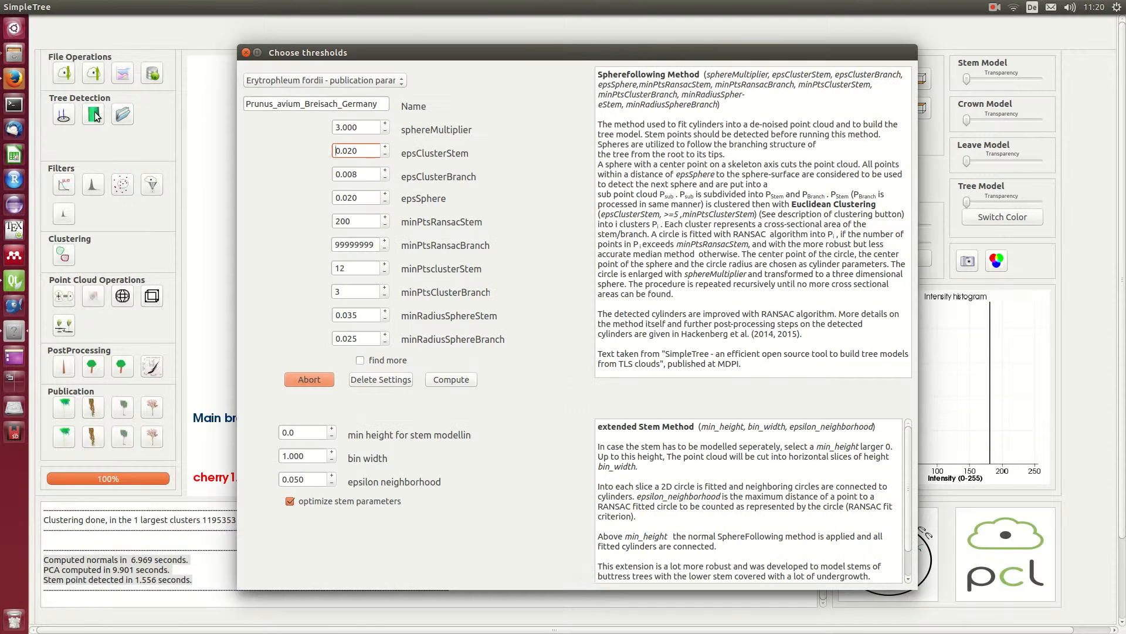
pyautogui.click(325, 78)
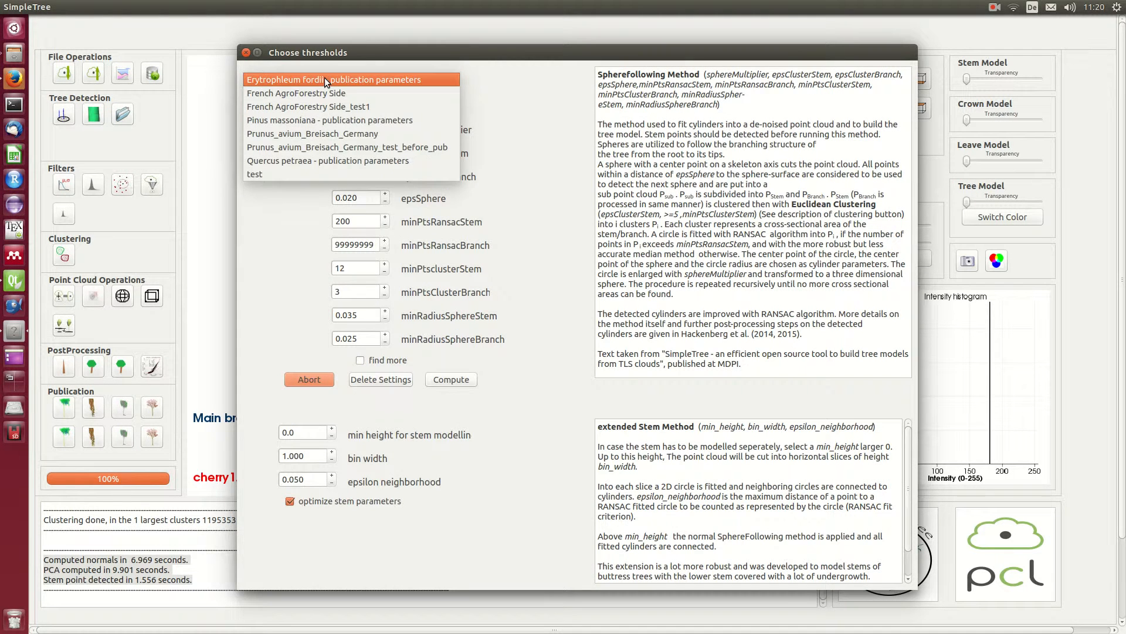
pyautogui.click(366, 130)
pyautogui.doubleClick(367, 129)
pyautogui.write('2')
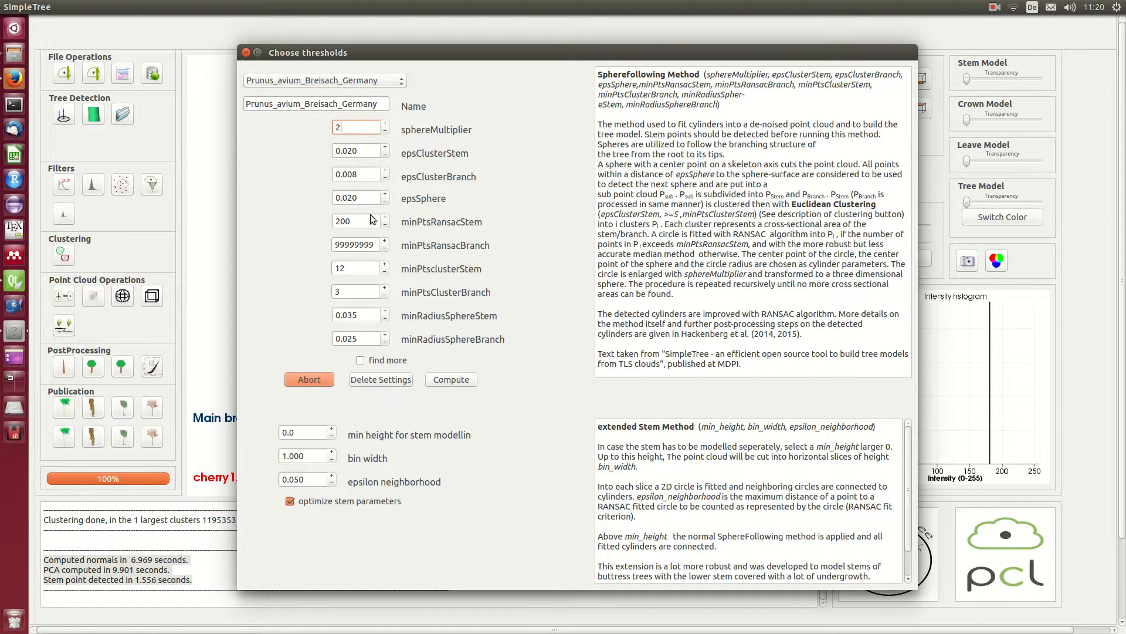
pyautogui.click(360, 362)
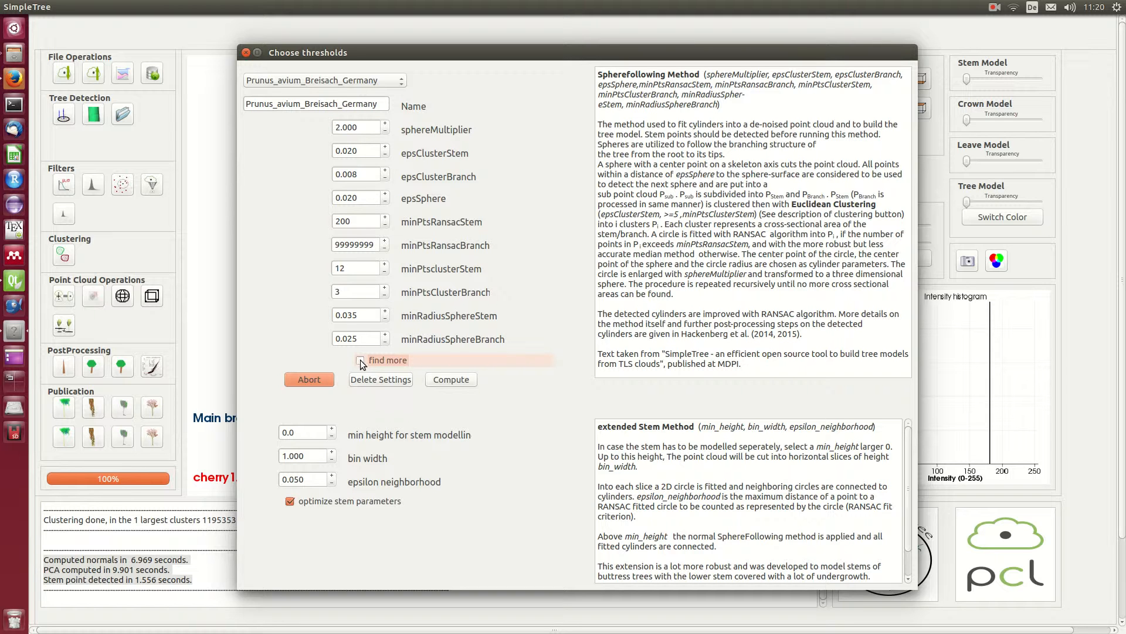
pyautogui.click(361, 361)
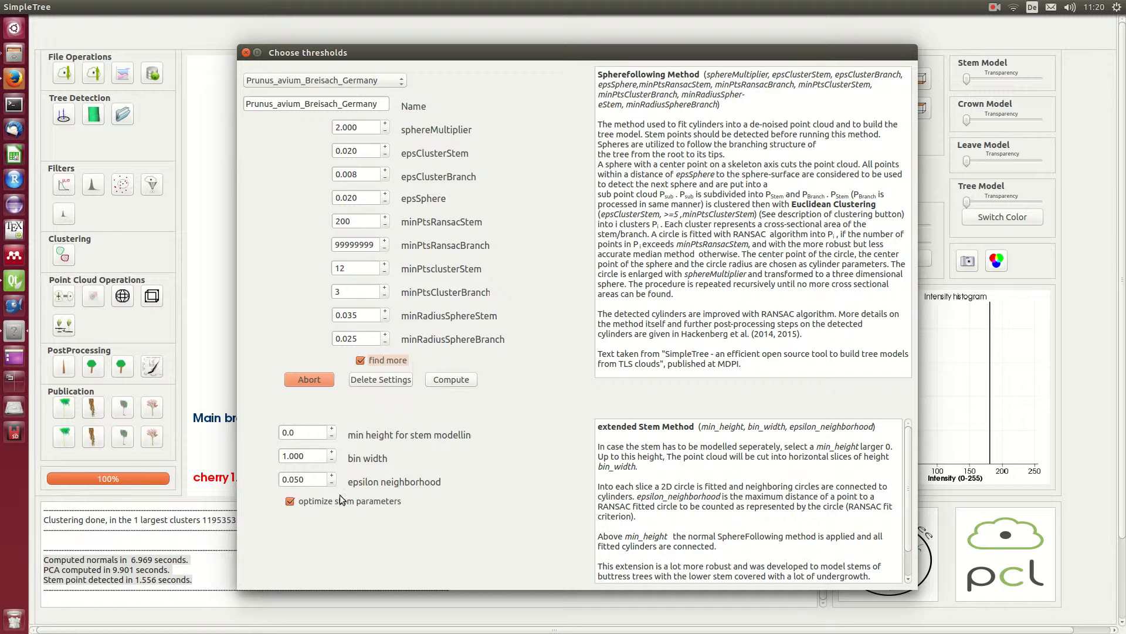
# Step: Set minRadiusSphereStem and minRadiusSphereBranch to 0.050 and minPtsclusterStem to 3, and compute the tree model
pyautogui.doubleClick(311, 432)
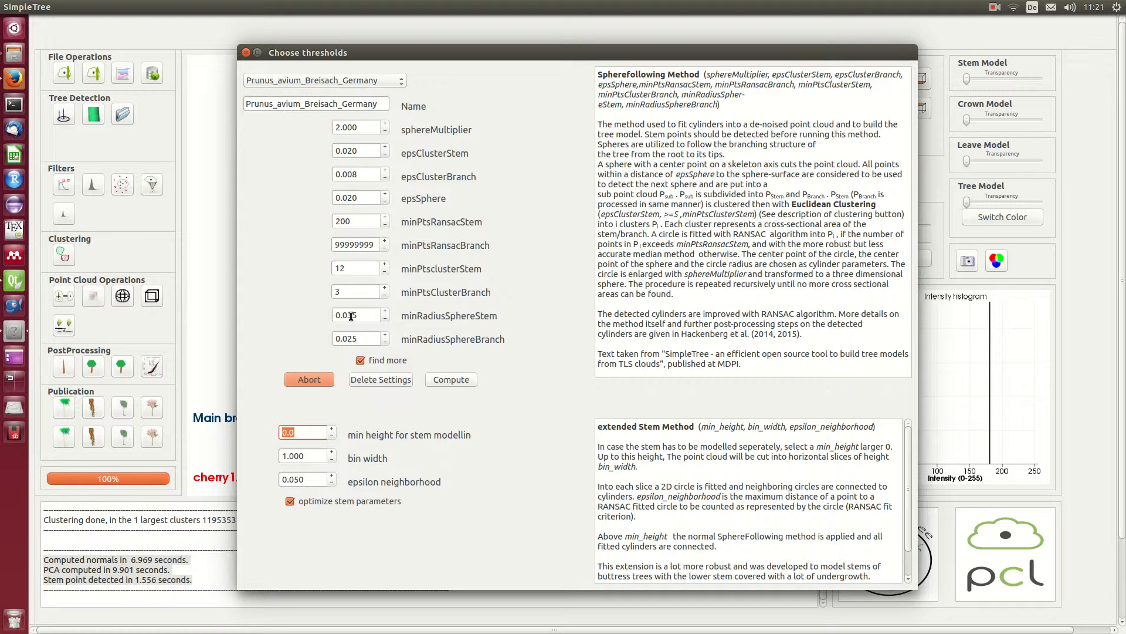
pyautogui.moveTo(350, 317); pyautogui.dragTo(363, 341)
pyautogui.write('5050')
pyautogui.moveTo(373, 268); pyautogui.dragTo(218, 263)
pyautogui.write('3')
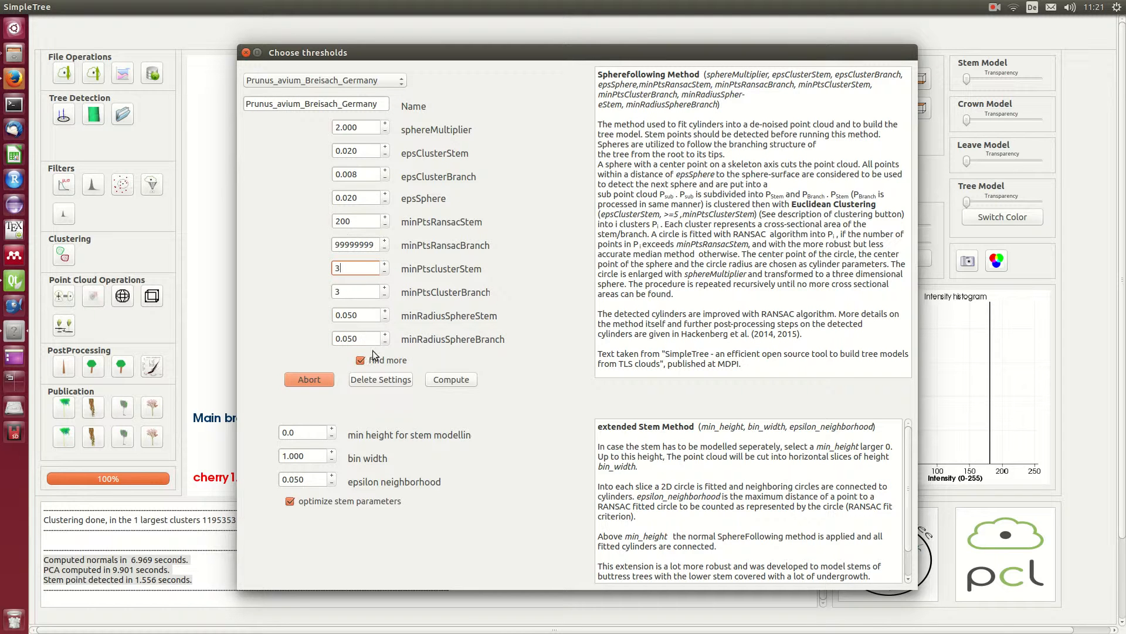
pyautogui.click(451, 380)
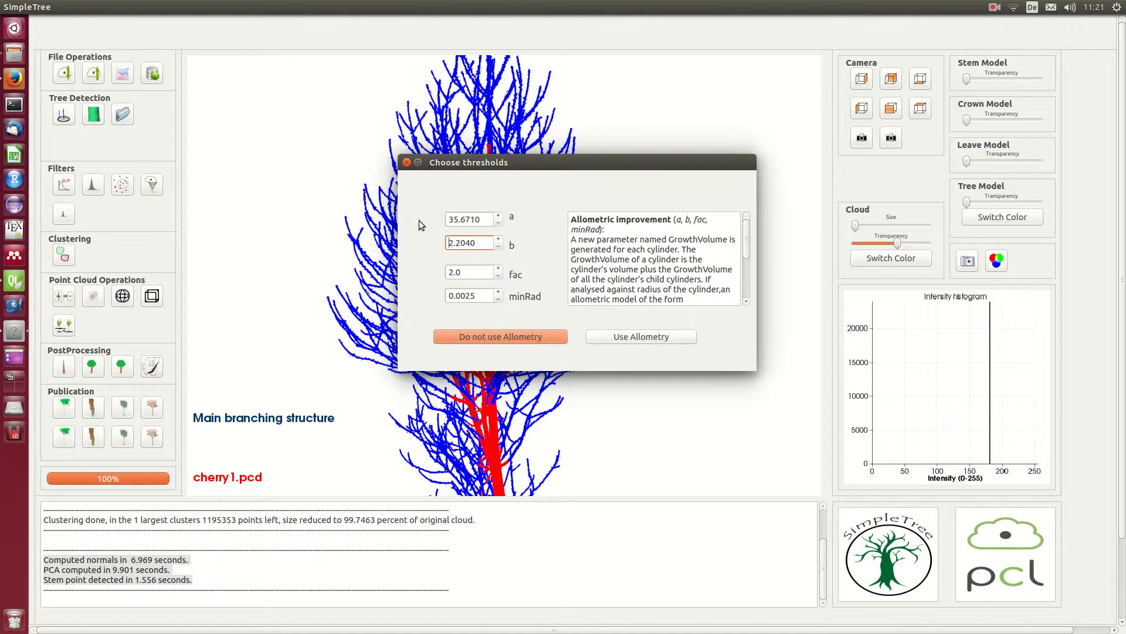
# Step: Accept the allometric improvement and run the parameter optimization with 4 iterations and 40 seeds
pyautogui.click(650, 336)
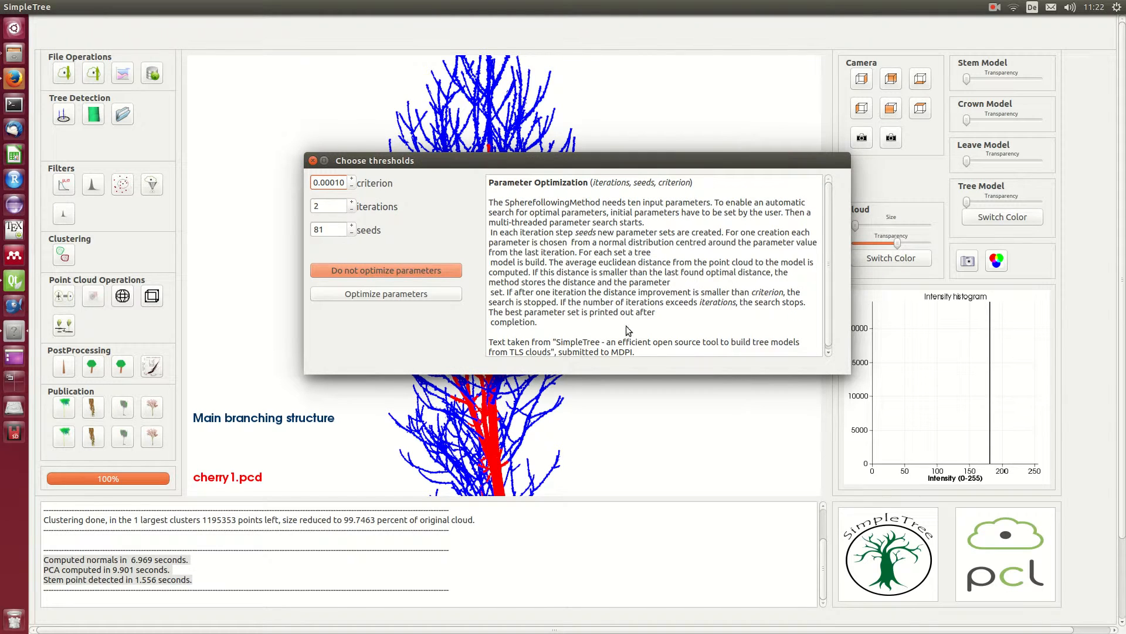
pyautogui.doubleClick(327, 226)
pyautogui.write('41')
pyautogui.doubleClick(329, 206)
pyautogui.write('4')
pyautogui.press('Tab')
pyautogui.write('40')
pyautogui.click(375, 295)
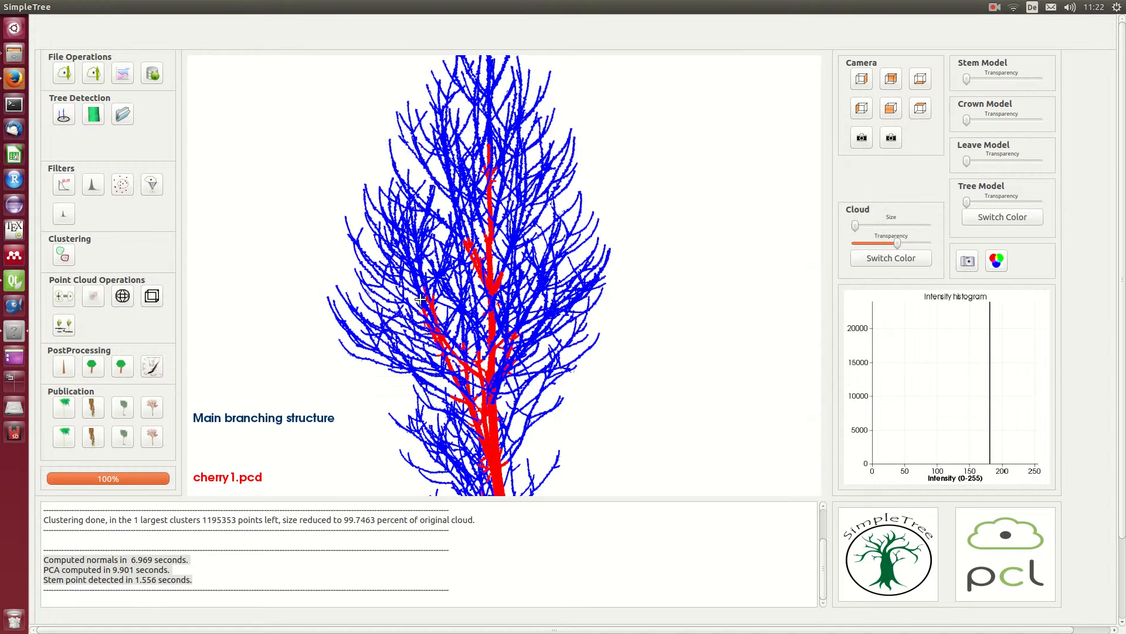
pyautogui.click(993, 7)
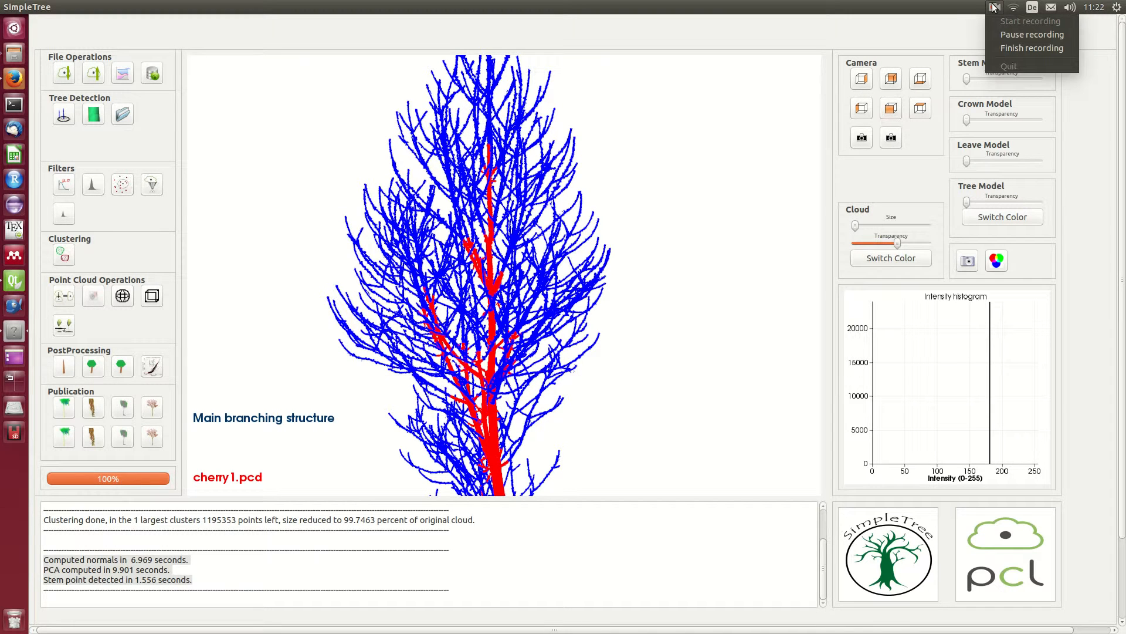
pyautogui.click(1002, 36)
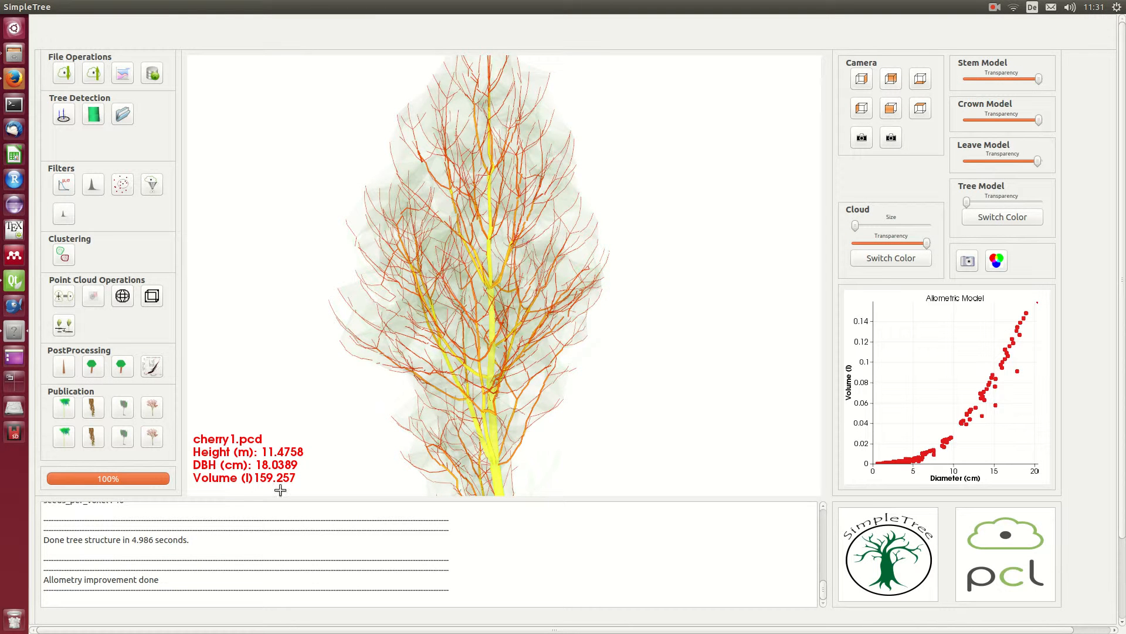
# Step: Review the modelling parameters in the log and highlight the time taken by the parameter optimization
pyautogui.scroll(6, 252, 566)
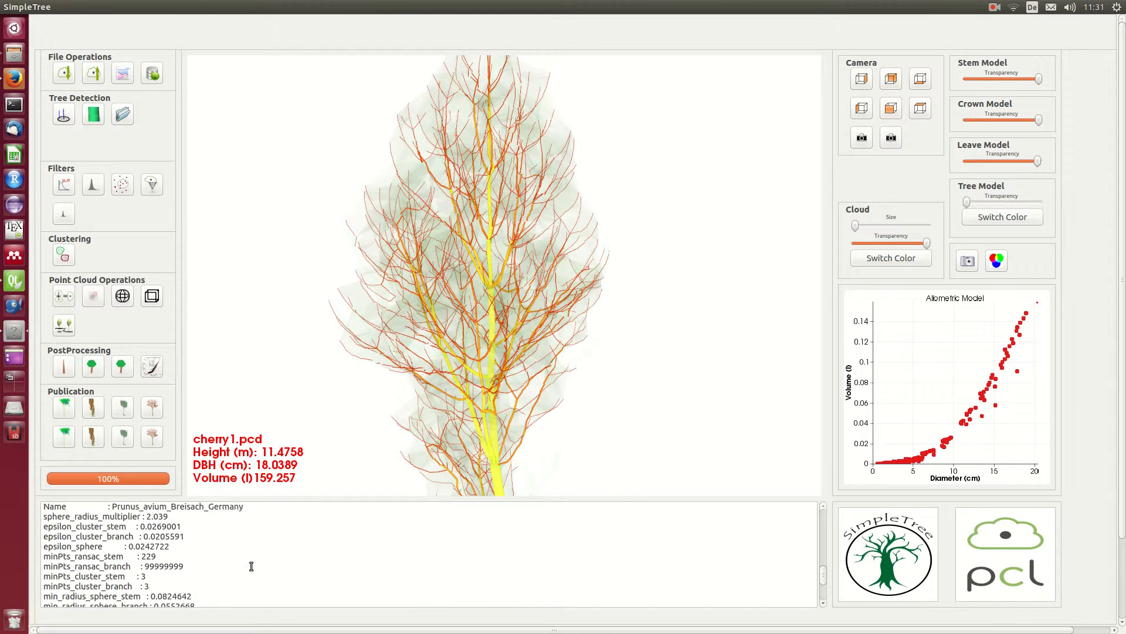
pyautogui.scroll(10, 252, 568)
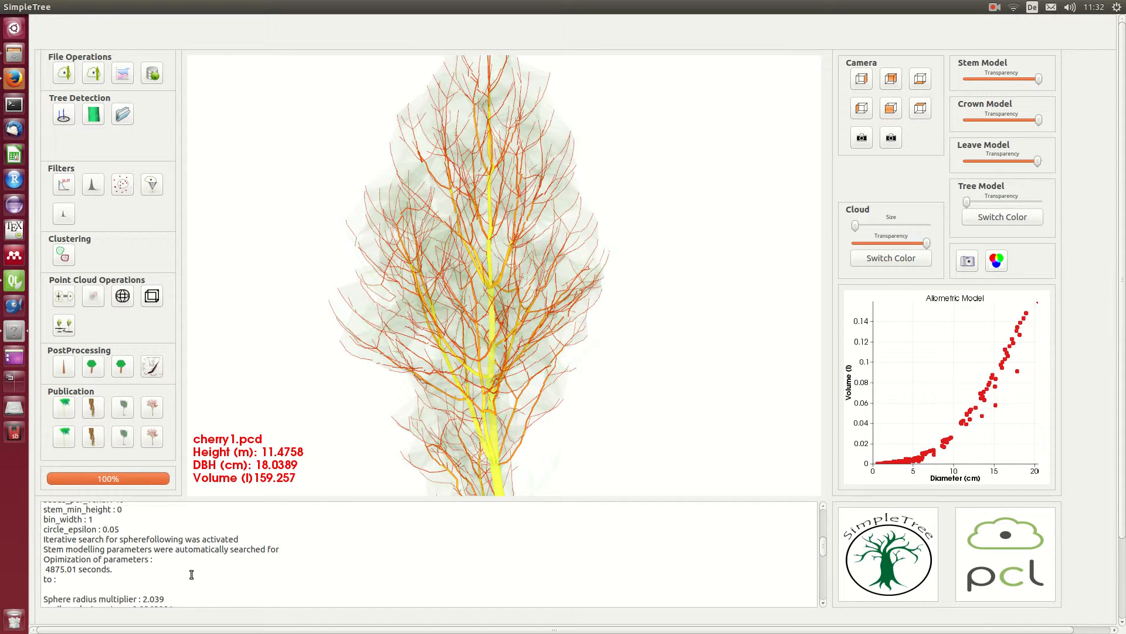
pyautogui.scroll(8, 193, 575)
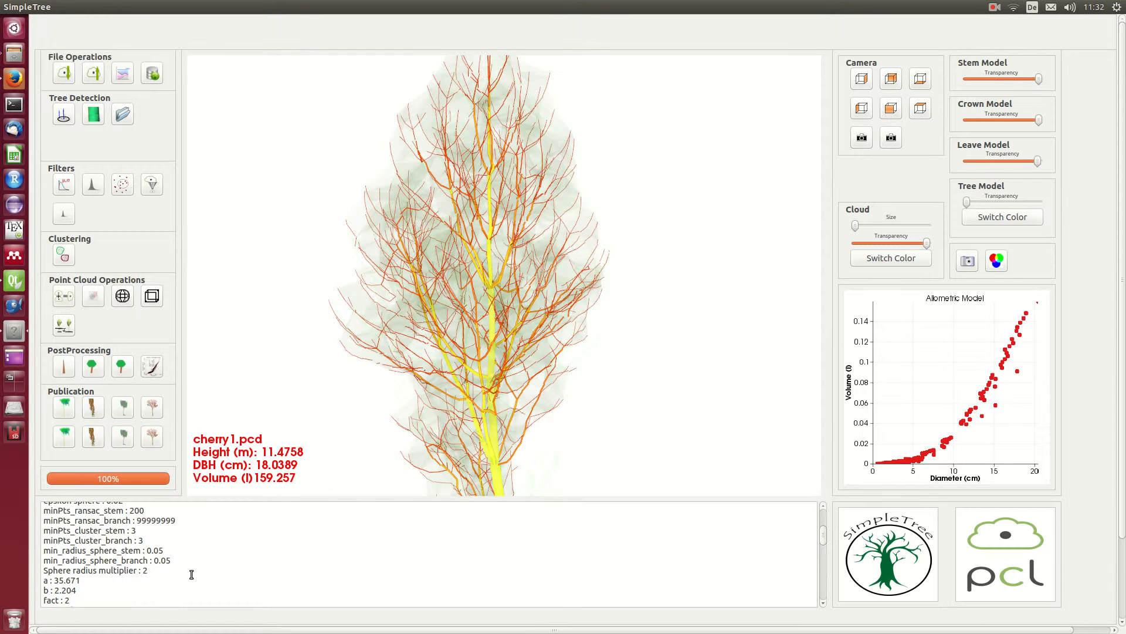
pyautogui.scroll(-5, 196, 577)
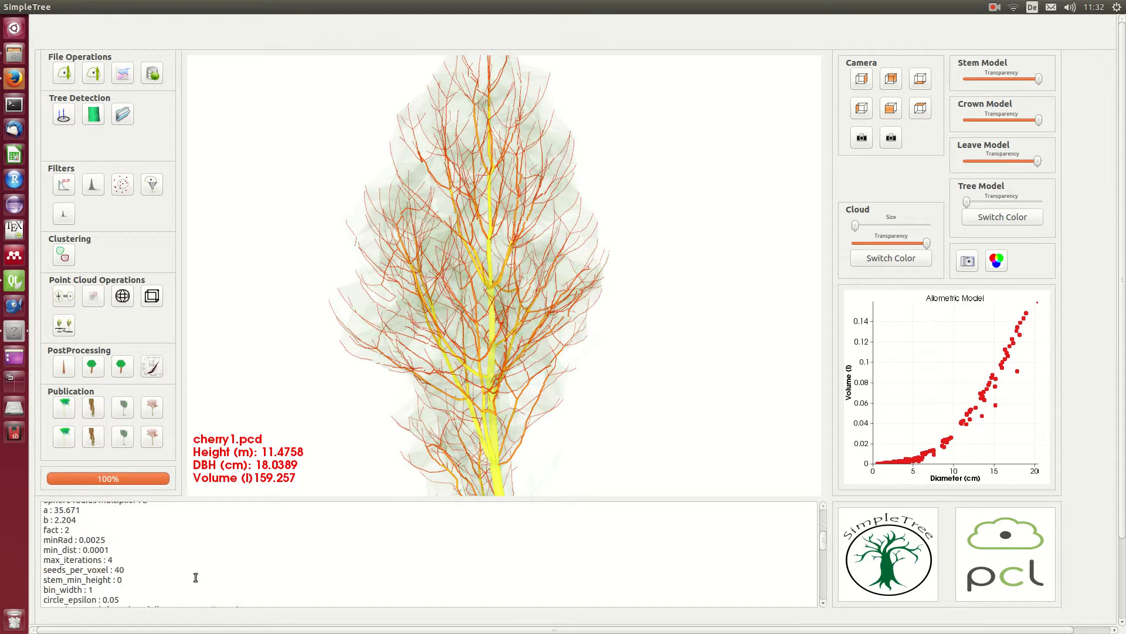
pyautogui.scroll(-2, 185, 575)
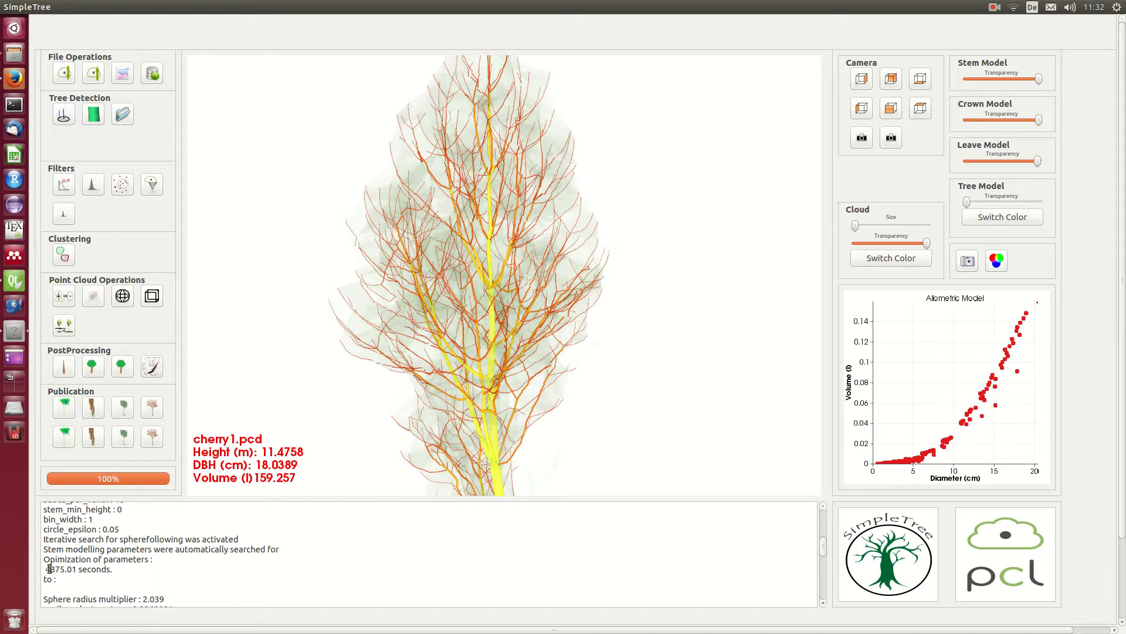
pyautogui.moveTo(44, 569); pyautogui.dragTo(127, 570)
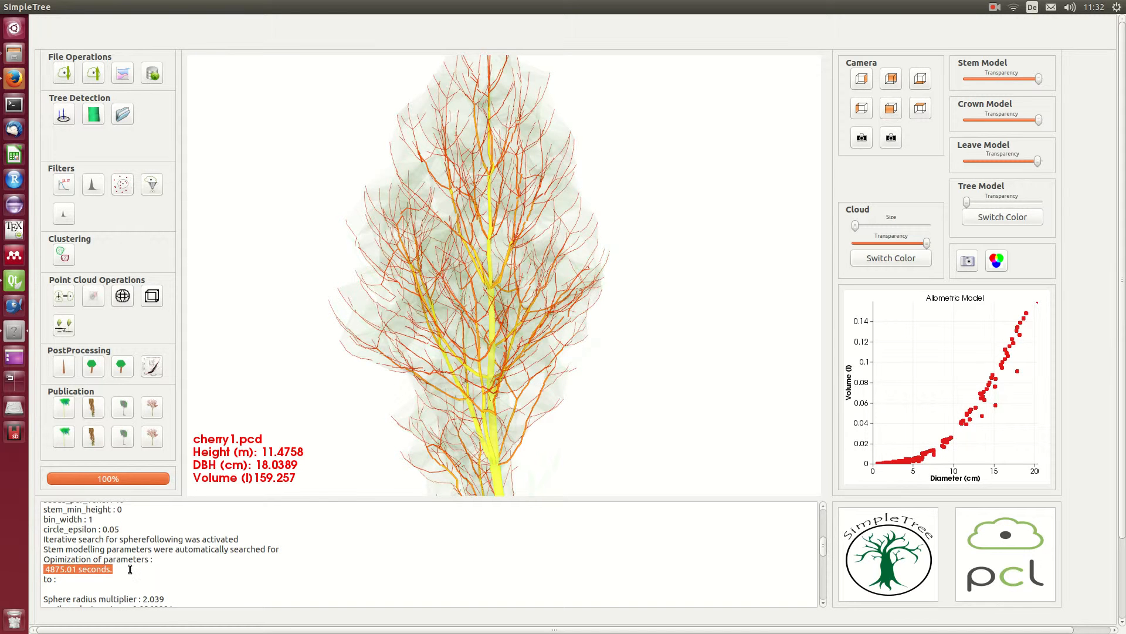
# Step: Reduce the cloud's transparency to the minimum and compare the fitted cylinders with the points along the stem and lower branches
pyautogui.moveTo(493, 241); pyautogui.dragTo(492, 333)
pyautogui.moveTo(492, 334); pyautogui.dragTo(519, 148, button='middle')
pyautogui.scroll(5, 513, 260)
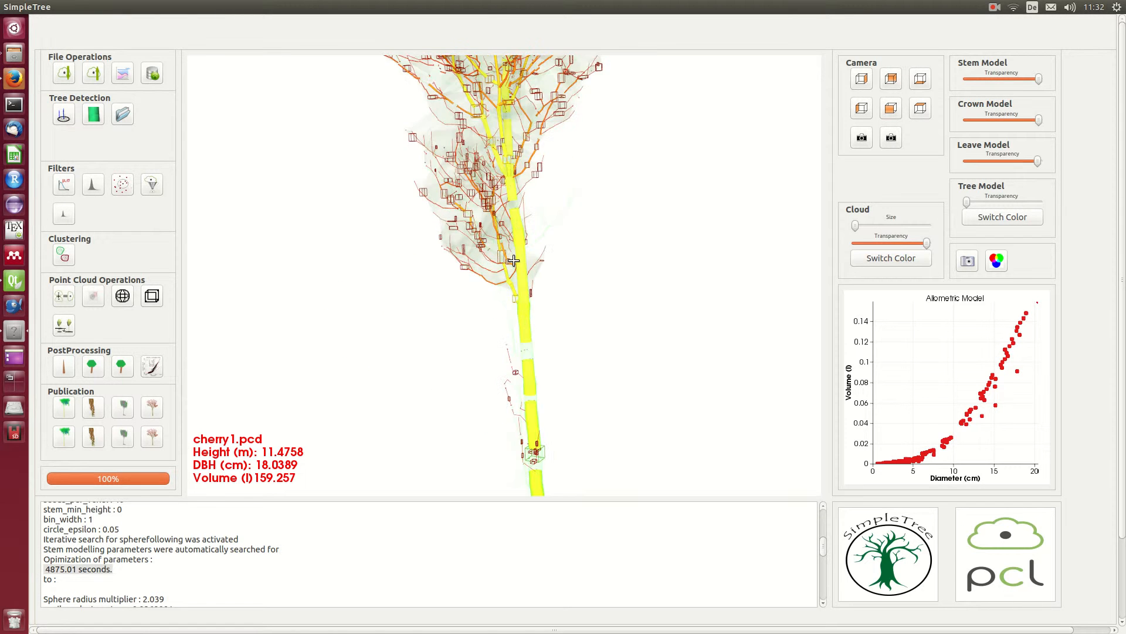
pyautogui.scroll(4, 514, 260)
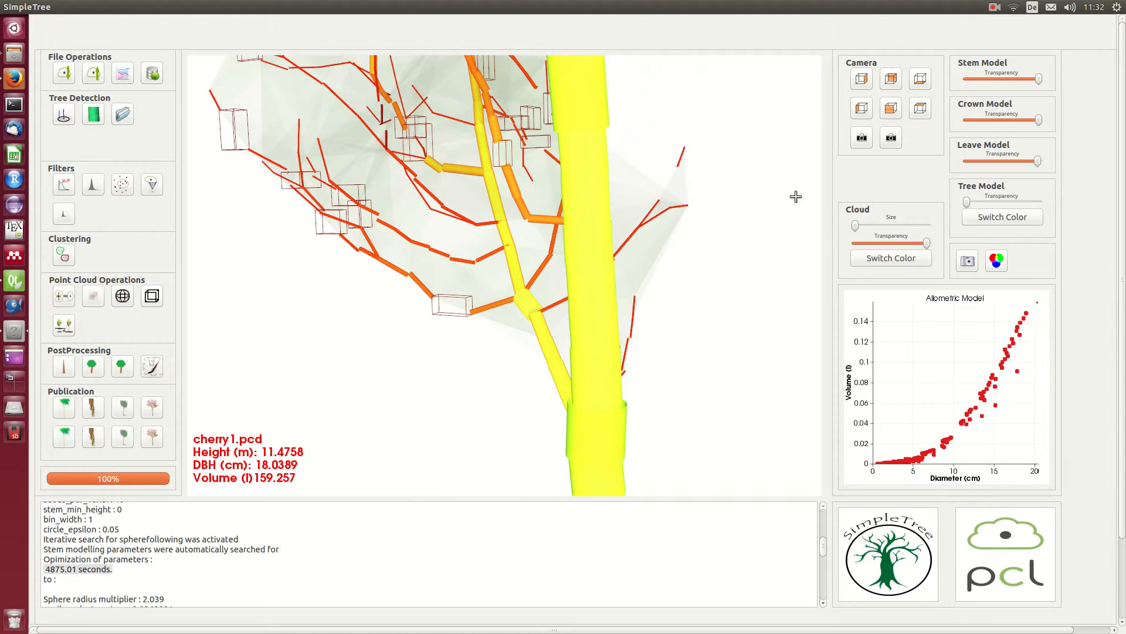
pyautogui.moveTo(926, 243); pyautogui.dragTo(854, 243)
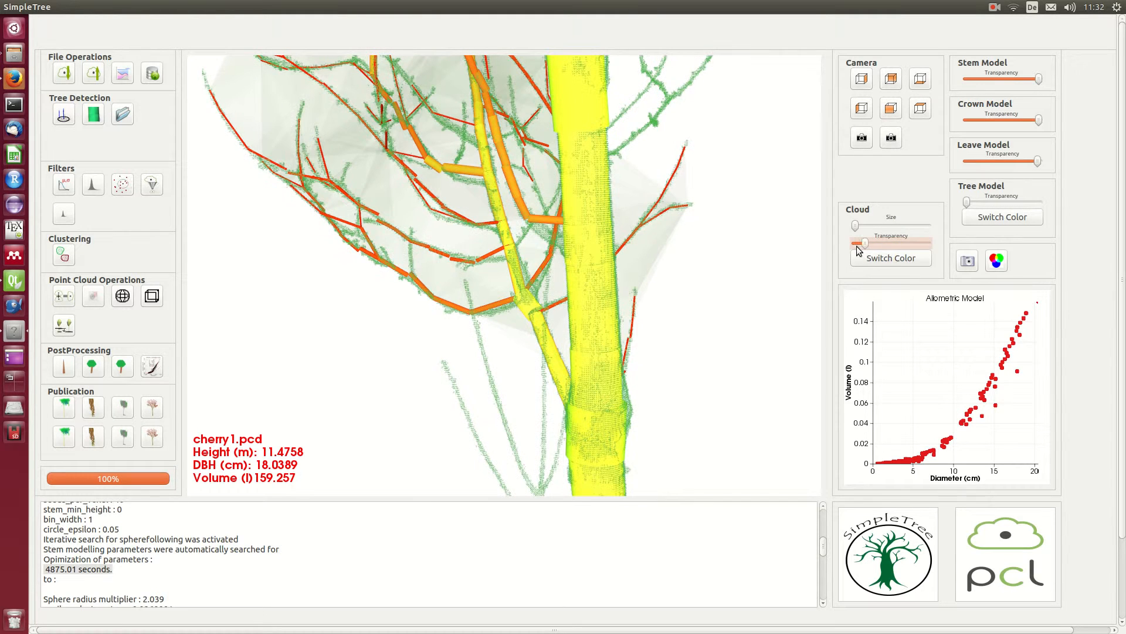
pyautogui.moveTo(572, 281); pyautogui.dragTo(557, 420, button='middle')
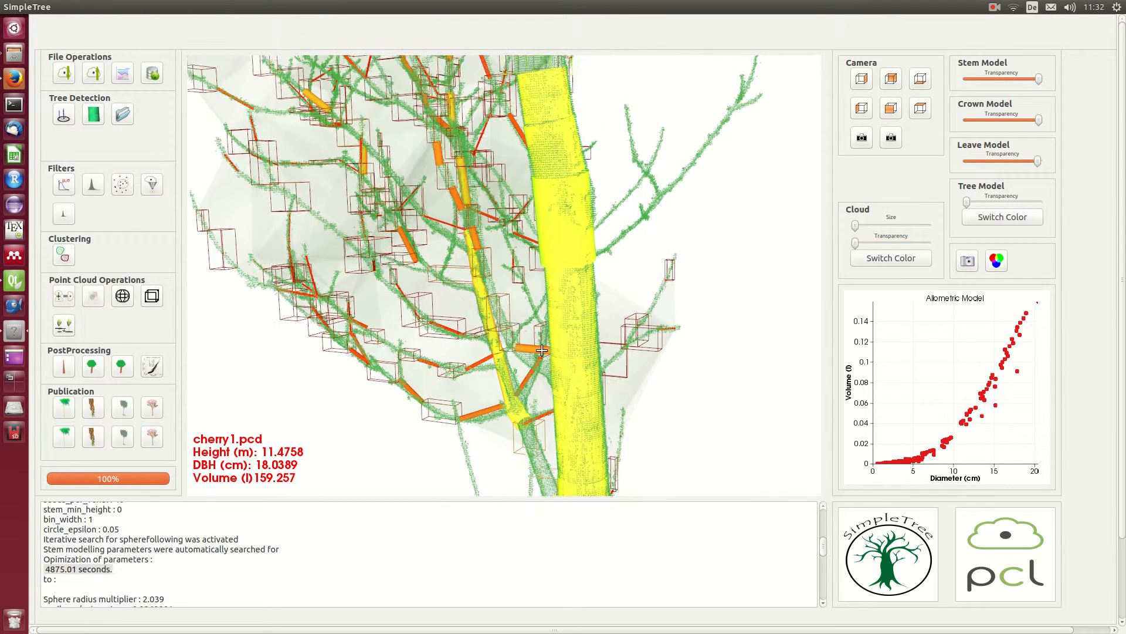
pyautogui.scroll(5, 481, 164)
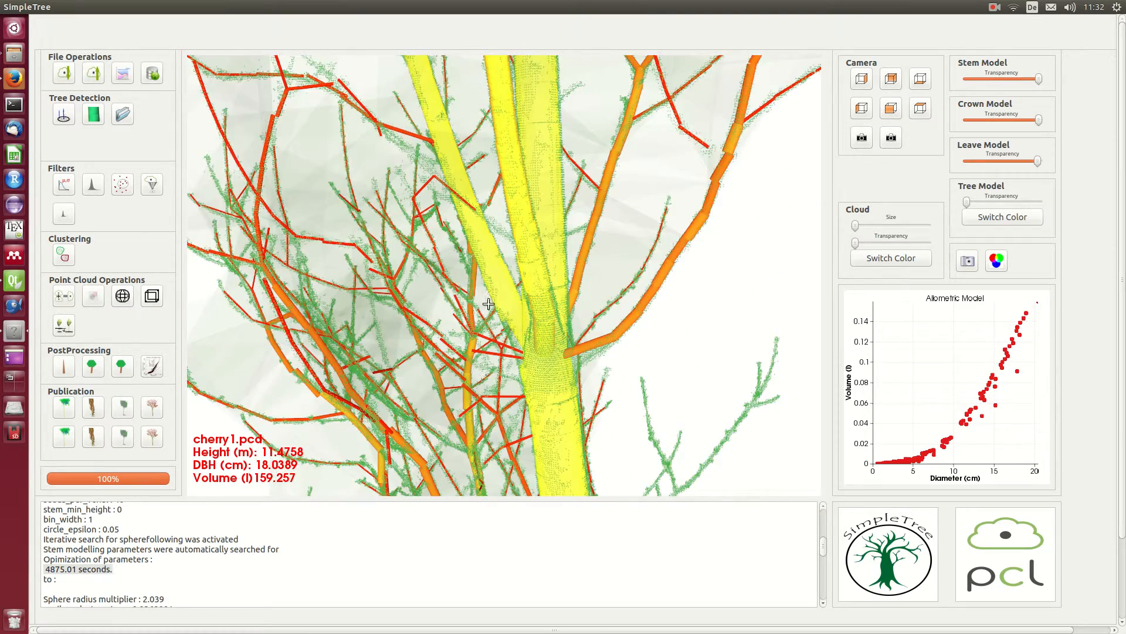
pyautogui.scroll(-2, 447, 140)
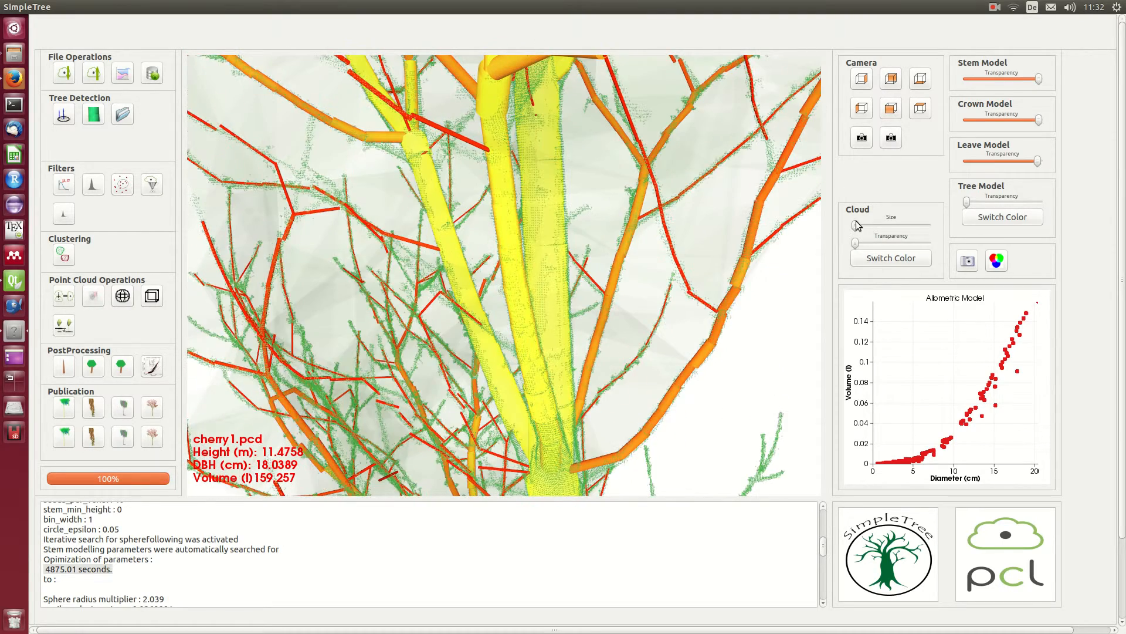
# Step: Set the cloud's point size to about half, its transparency to about three quarters, and the tree model's transparency to about half
pyautogui.moveTo(856, 226); pyautogui.dragTo(909, 247)
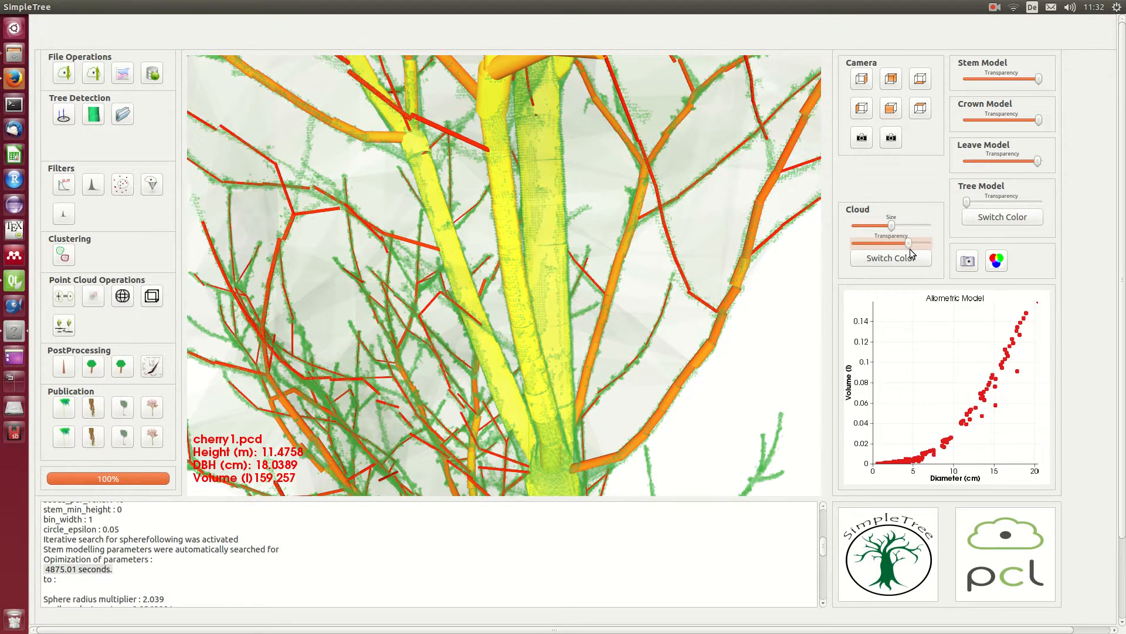
pyautogui.moveTo(965, 203); pyautogui.dragTo(1007, 245)
pyautogui.scroll(-5, 600, 258)
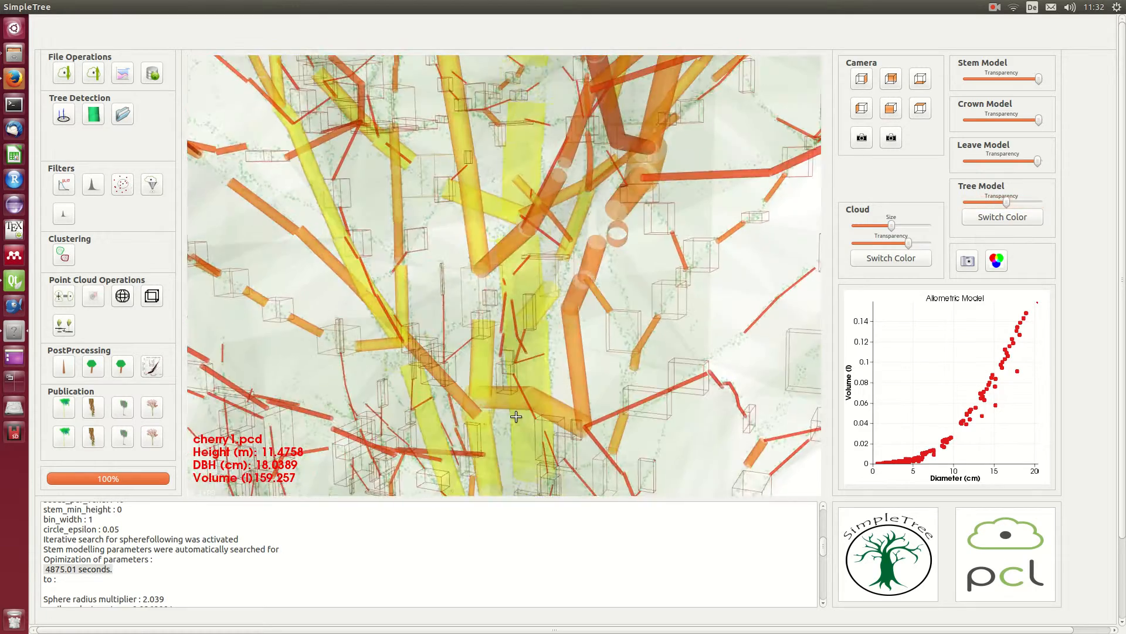
pyautogui.scroll(-1, 600, 259)
pyautogui.moveTo(600, 259); pyautogui.dragTo(551, 296)
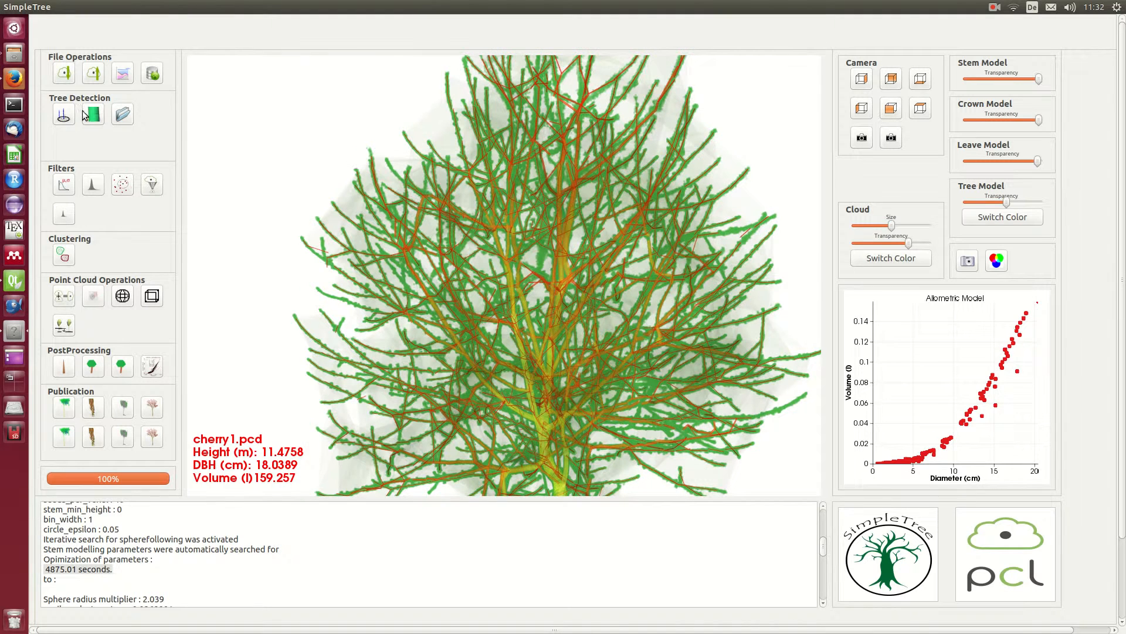
# Step: Review the optimized sphere-following parameters without recomputing the model, and inspect the crown's branches up close
pyautogui.click(94, 115)
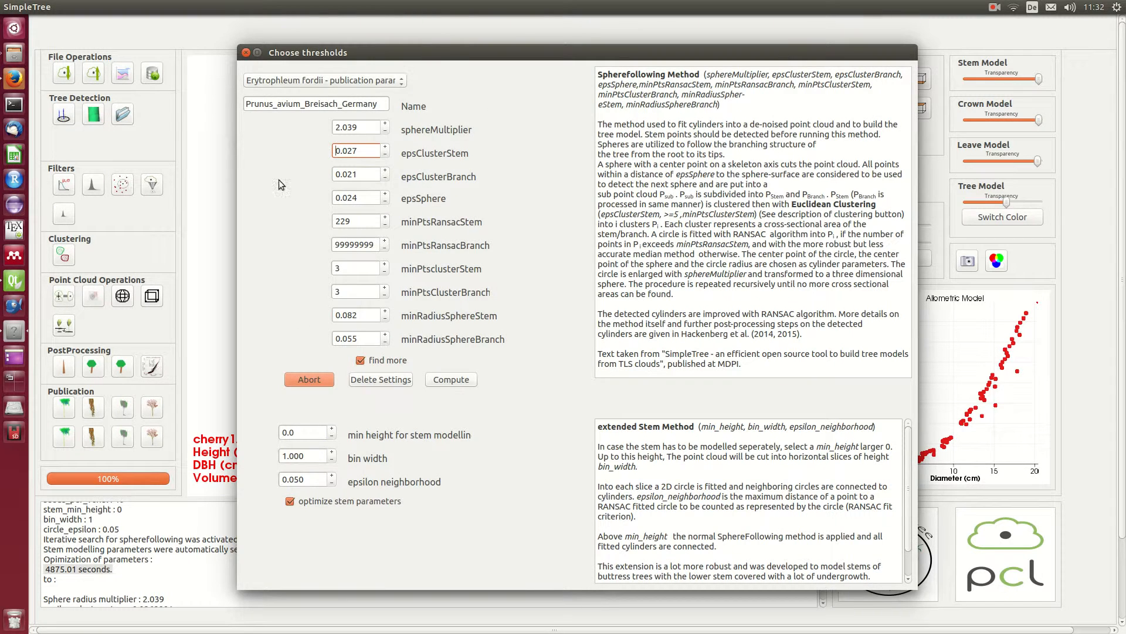
pyautogui.click(319, 379)
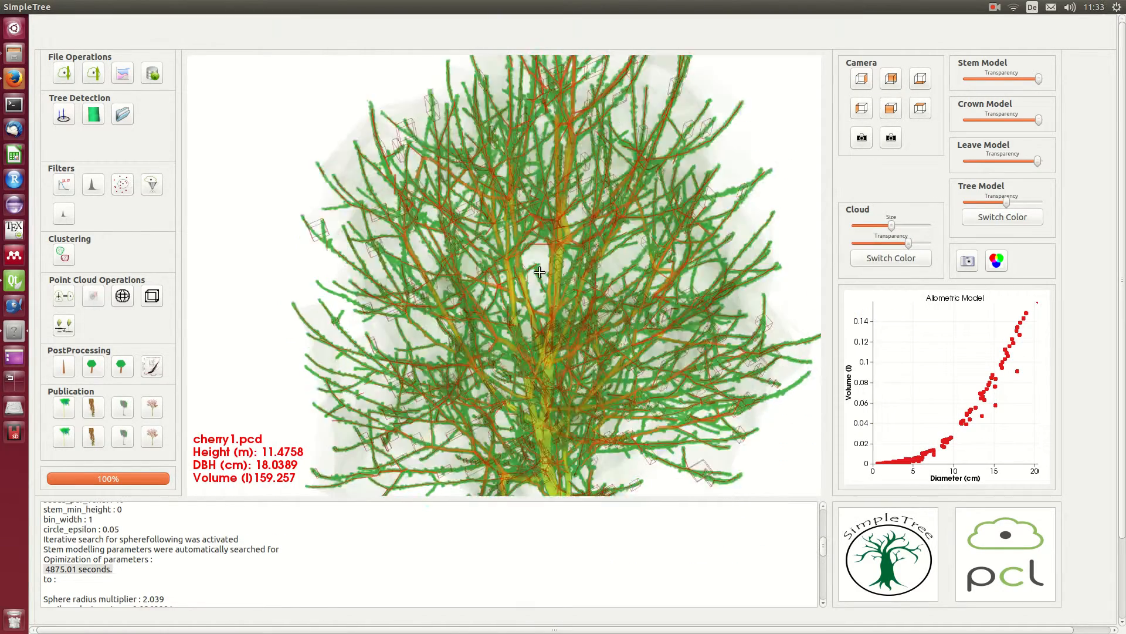
pyautogui.scroll(5, 546, 293)
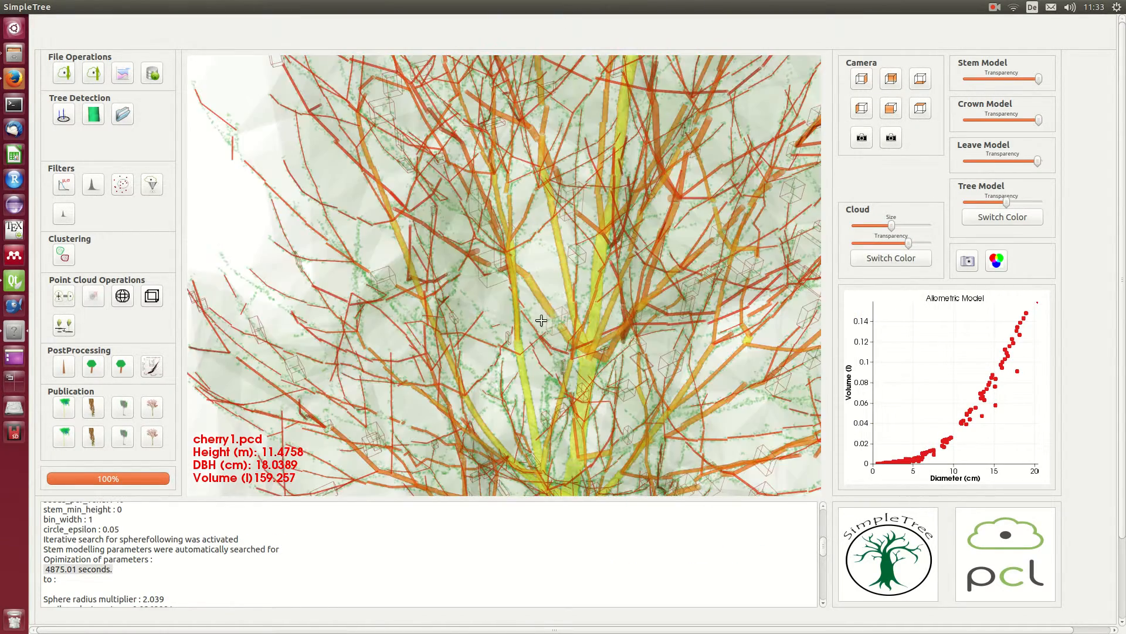
# Step: Inspect the fitted cylinders along the crown's branches and the stem, and export the tree parameters to CSV files
pyautogui.moveTo(533, 334); pyautogui.dragTo(462, 176, button='middle')
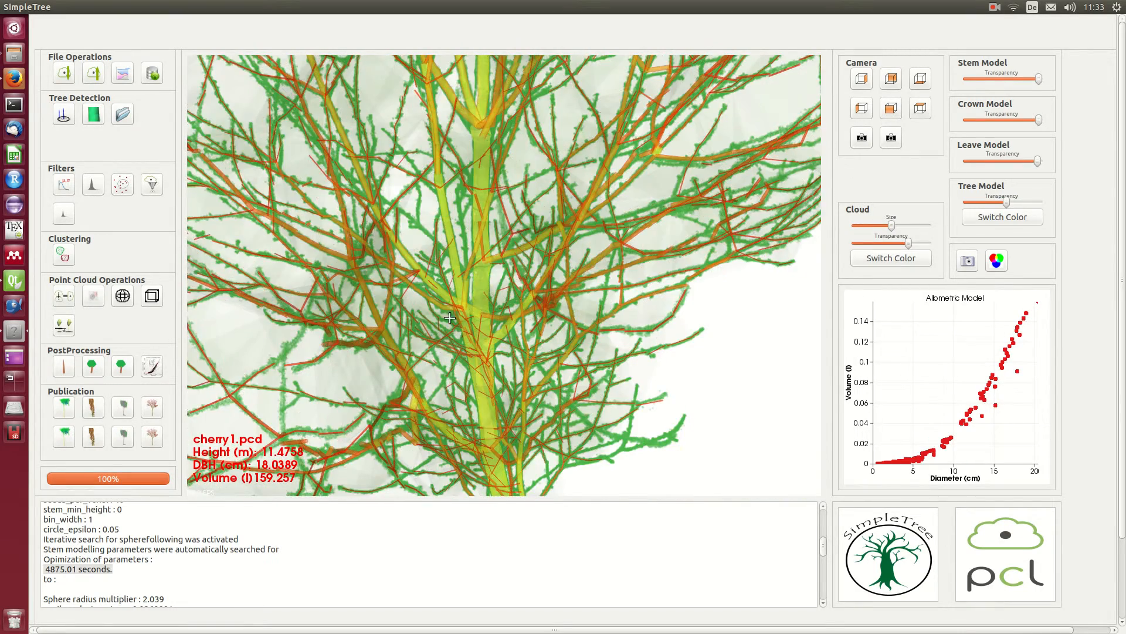
pyautogui.moveTo(443, 336); pyautogui.dragTo(463, 257)
pyautogui.moveTo(488, 367); pyautogui.dragTo(508, 205, button='middle')
pyautogui.scroll(-1, 508, 268)
pyautogui.scroll(-2, 507, 268)
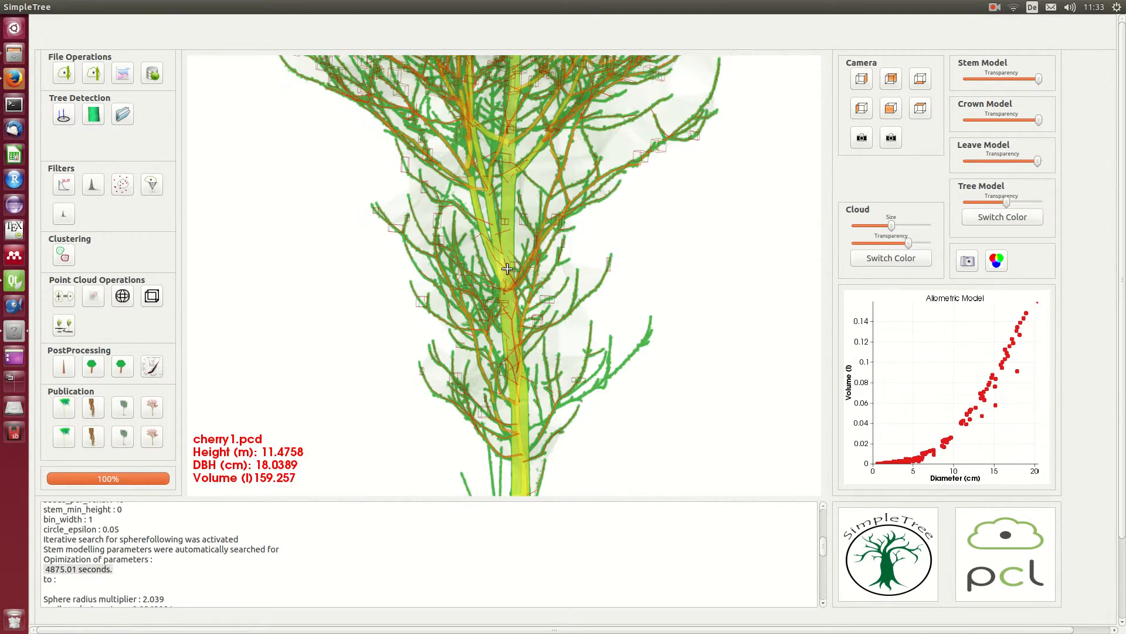
pyautogui.moveTo(485, 276); pyautogui.dragTo(471, 544, button='middle')
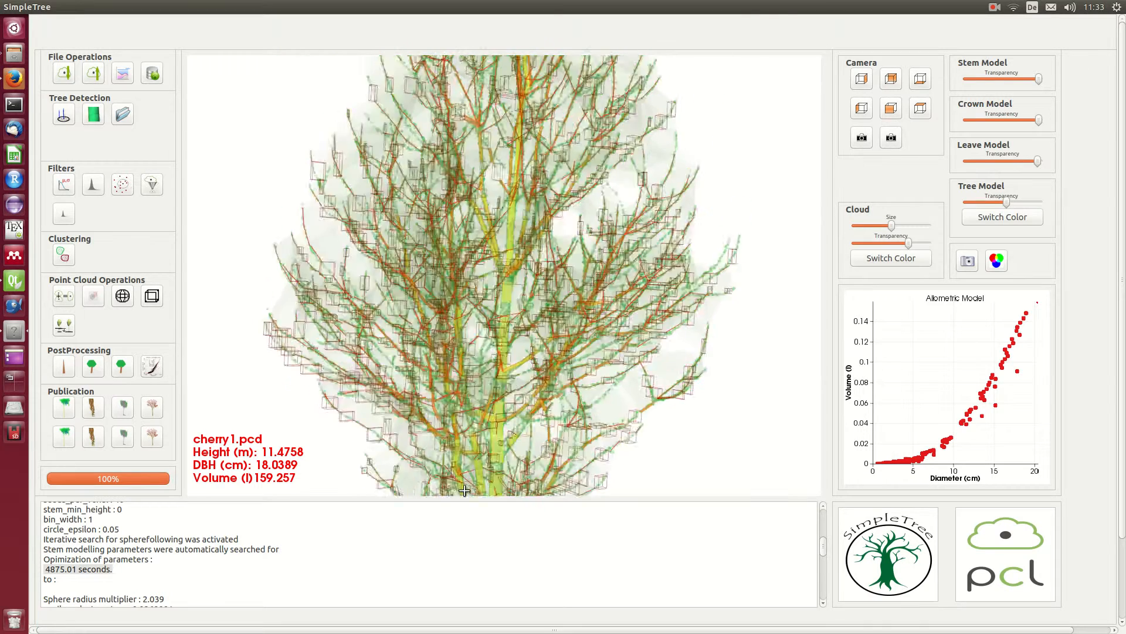
pyautogui.click(123, 73)
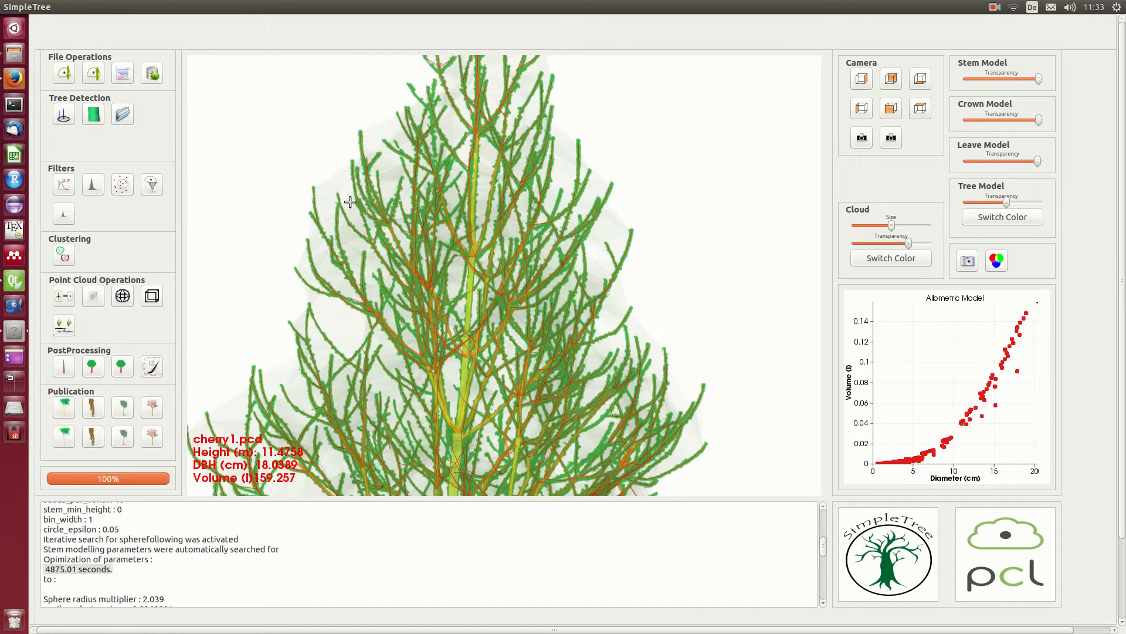
# Step: Examine the tree model against the point cloud from different angles, from the crown to the stem base and back to the treetop
pyautogui.moveTo(344, 206); pyautogui.dragTo(368, 224)
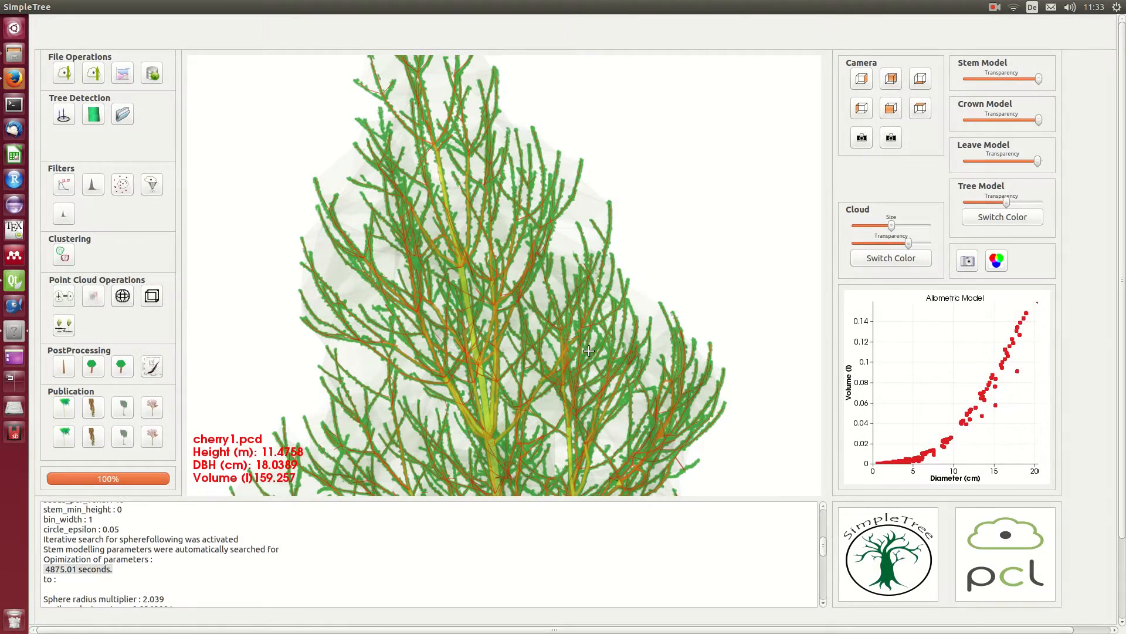
pyautogui.moveTo(463, 301); pyautogui.dragTo(591, 295)
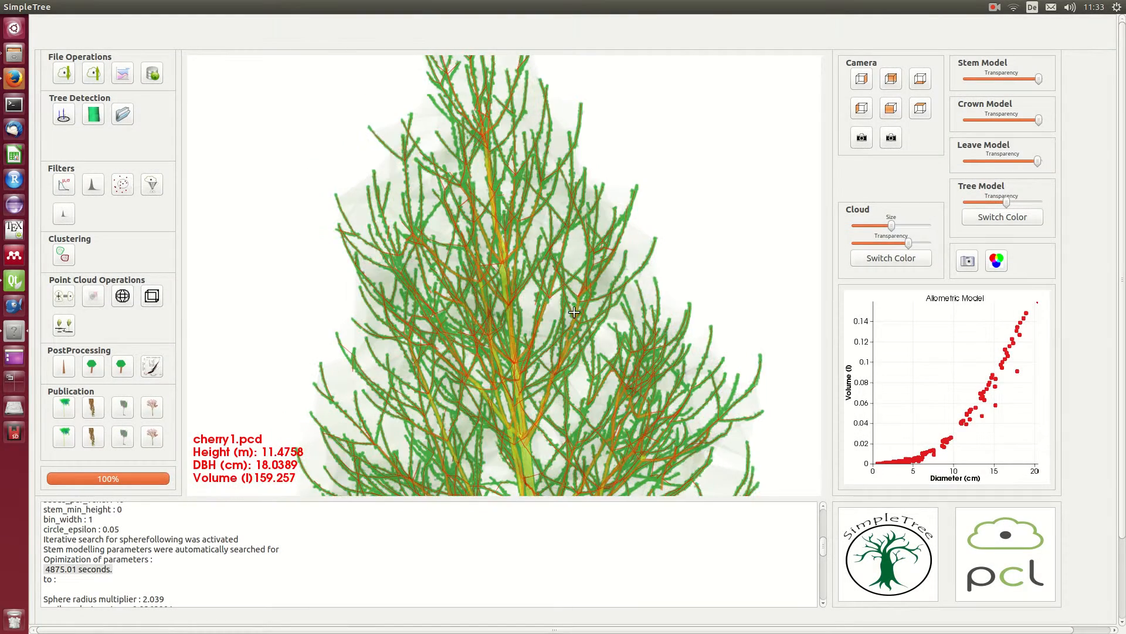
pyautogui.scroll(-3, 559, 338)
pyautogui.moveTo(559, 337); pyautogui.dragTo(572, 190, button='middle')
pyautogui.moveTo(586, 319); pyautogui.dragTo(538, 147, button='middle')
pyautogui.moveTo(553, 327); pyautogui.dragTo(519, 201, button='middle')
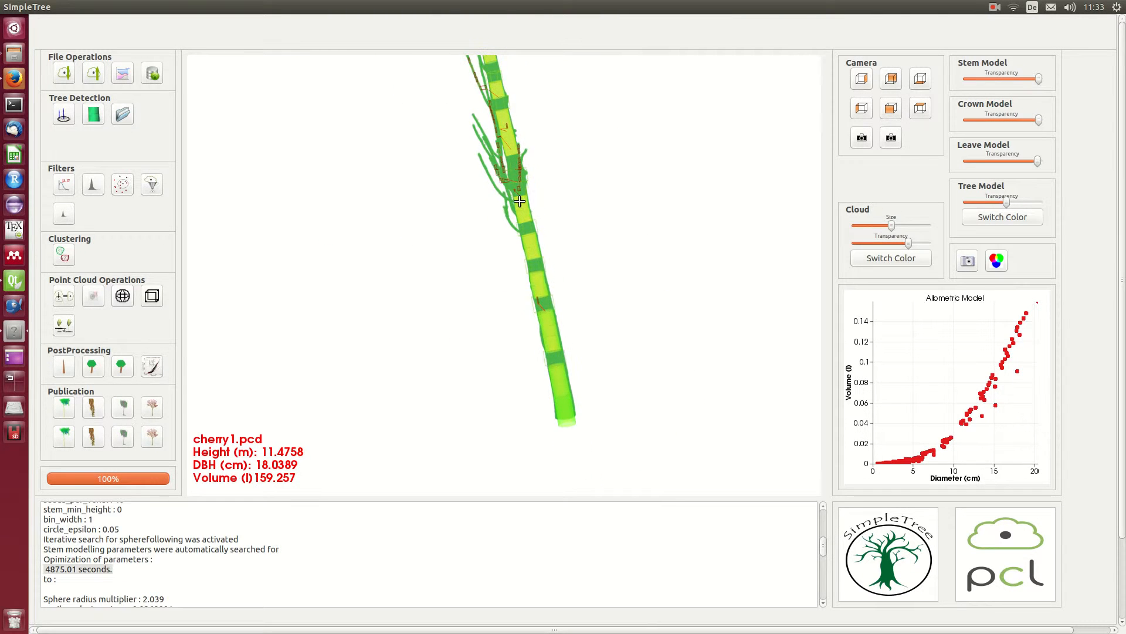
pyautogui.moveTo(533, 214); pyautogui.dragTo(532, 369)
pyautogui.moveTo(531, 369); pyautogui.dragTo(562, 394, button='middle')
pyautogui.moveTo(566, 413); pyautogui.dragTo(535, 407)
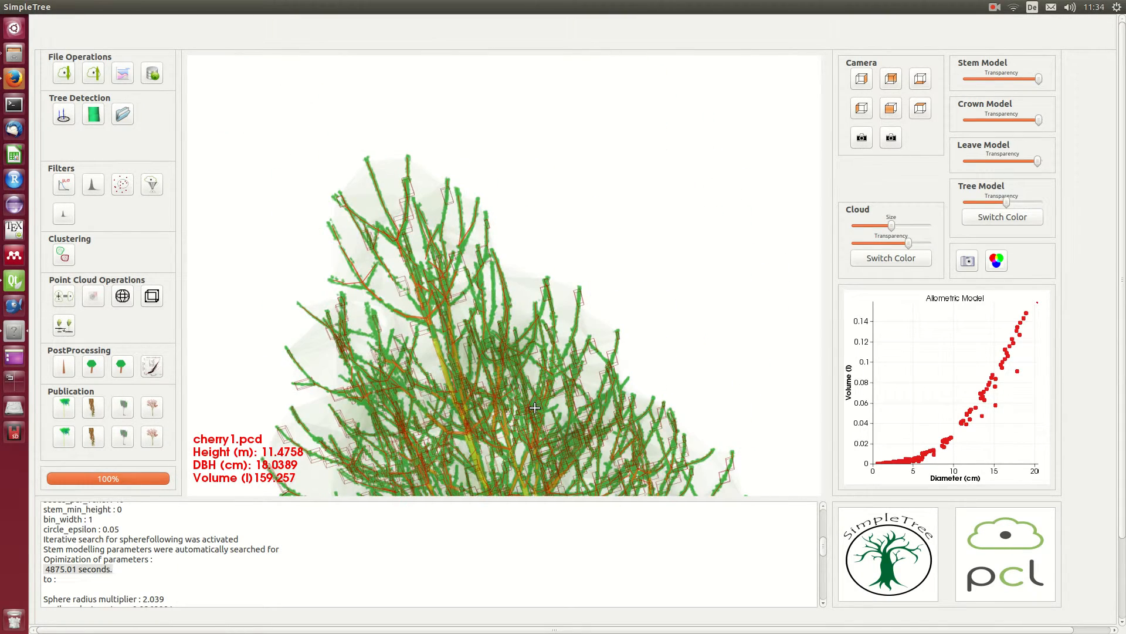
# Step: Compare the initial and optimized modelling parameters in the log, and highlight the initial values from epsilon_cluster_stem to minPts_ransac_branch
pyautogui.scroll(6, 324, 581)
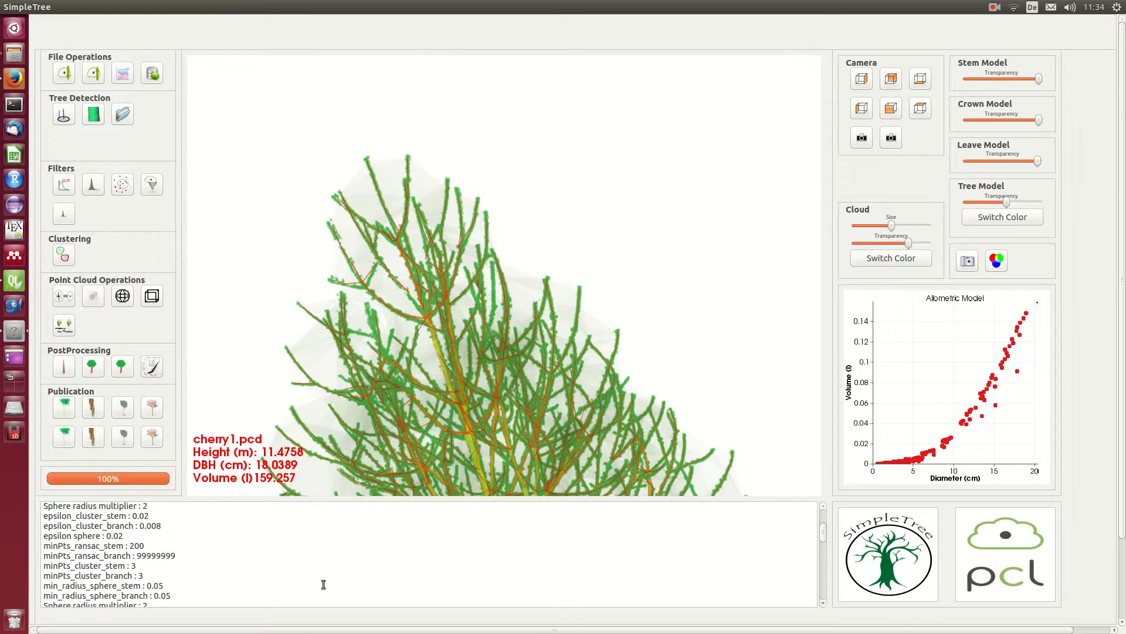
pyautogui.scroll(-2, 323, 585)
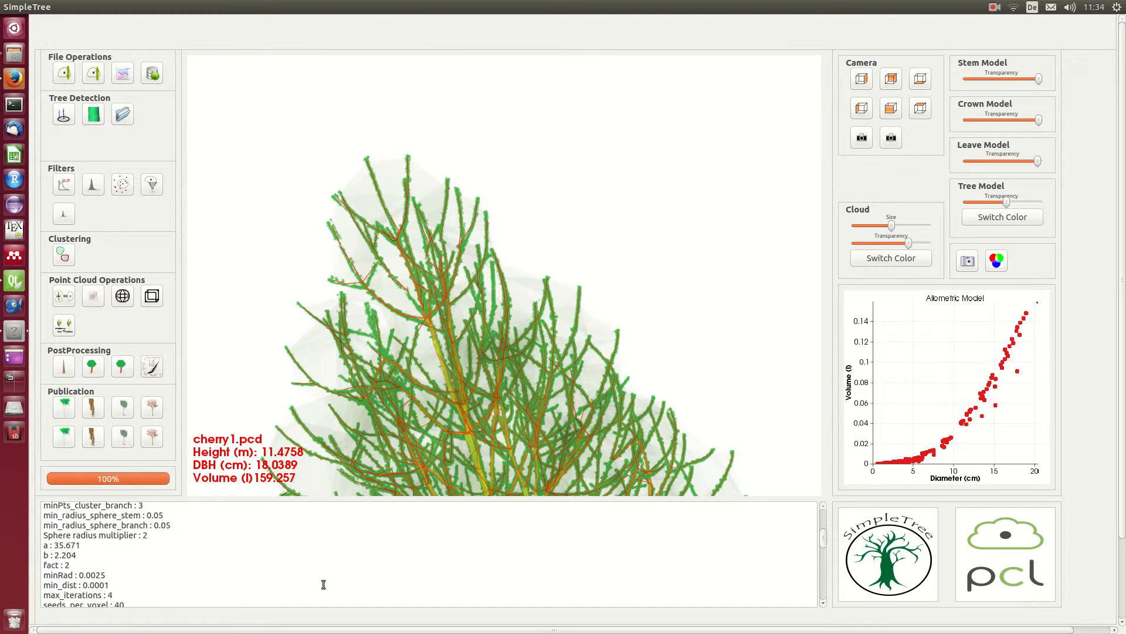
pyautogui.scroll(-3, 324, 584)
pyautogui.scroll(-2, 323, 584)
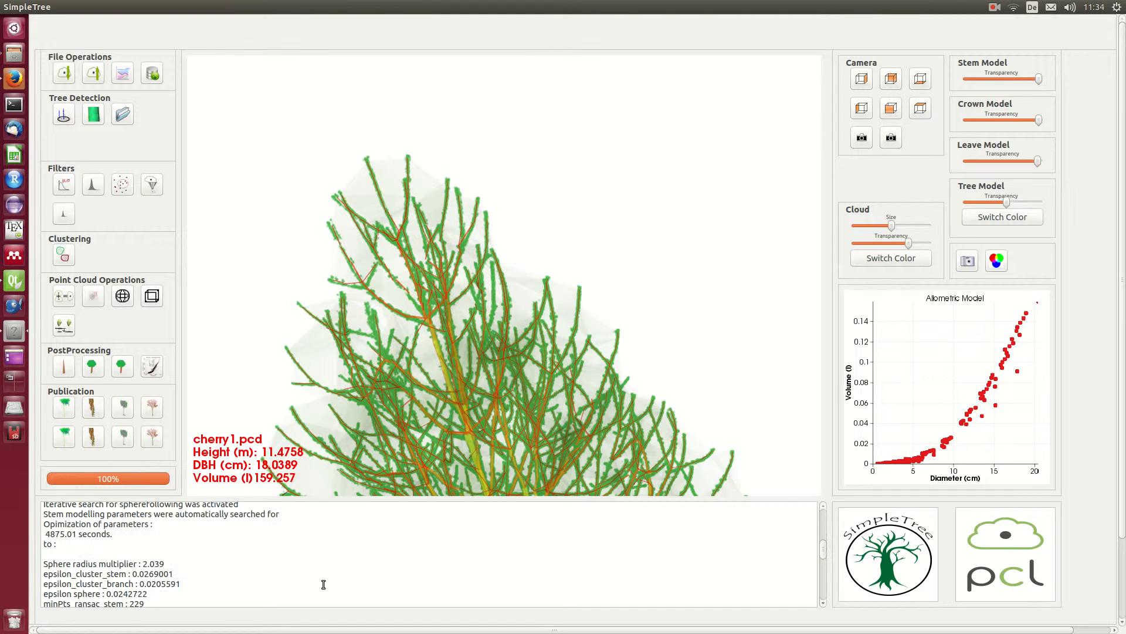
pyautogui.scroll(-2, 225, 540)
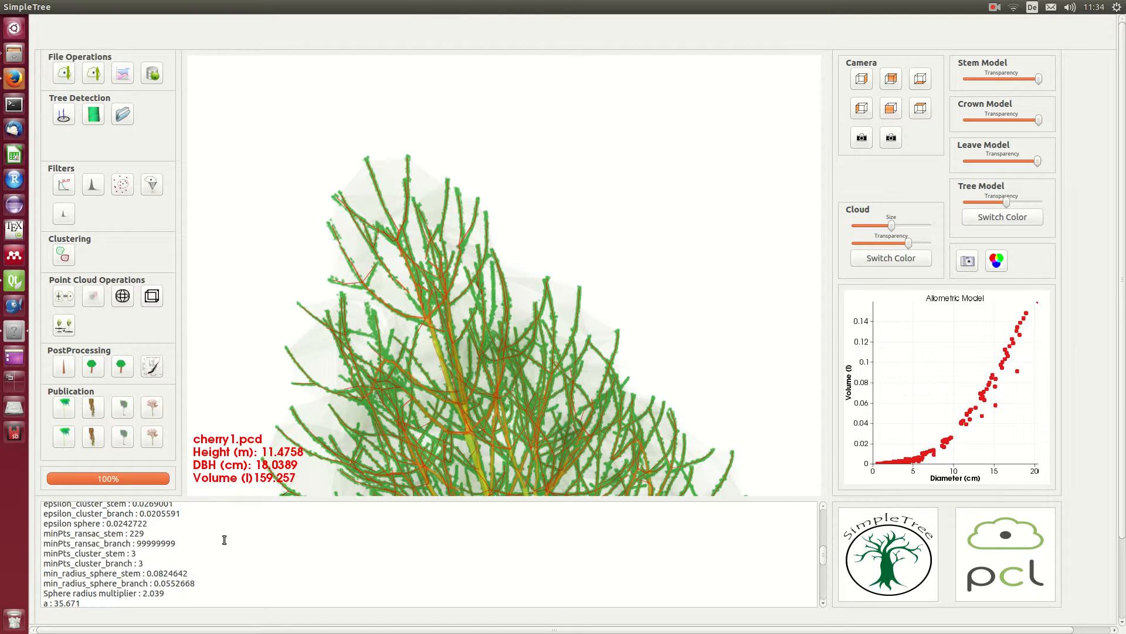
pyautogui.scroll(-3, 247, 552)
pyautogui.scroll(5, 249, 554)
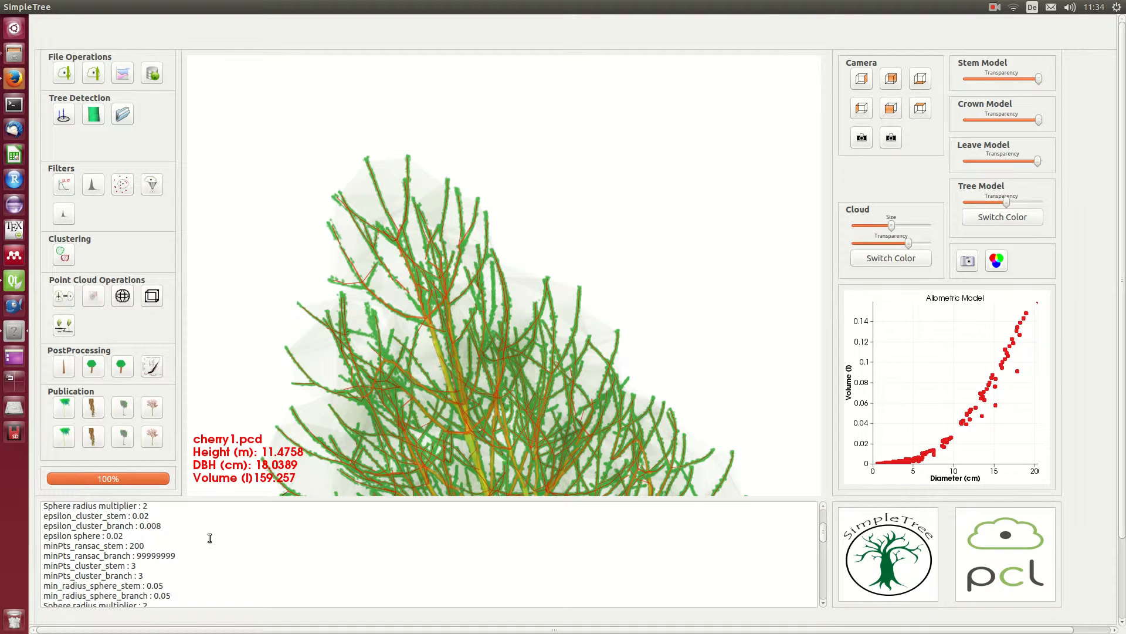
pyautogui.scroll(1, 135, 548)
pyautogui.moveTo(133, 548); pyautogui.dragTo(189, 593)
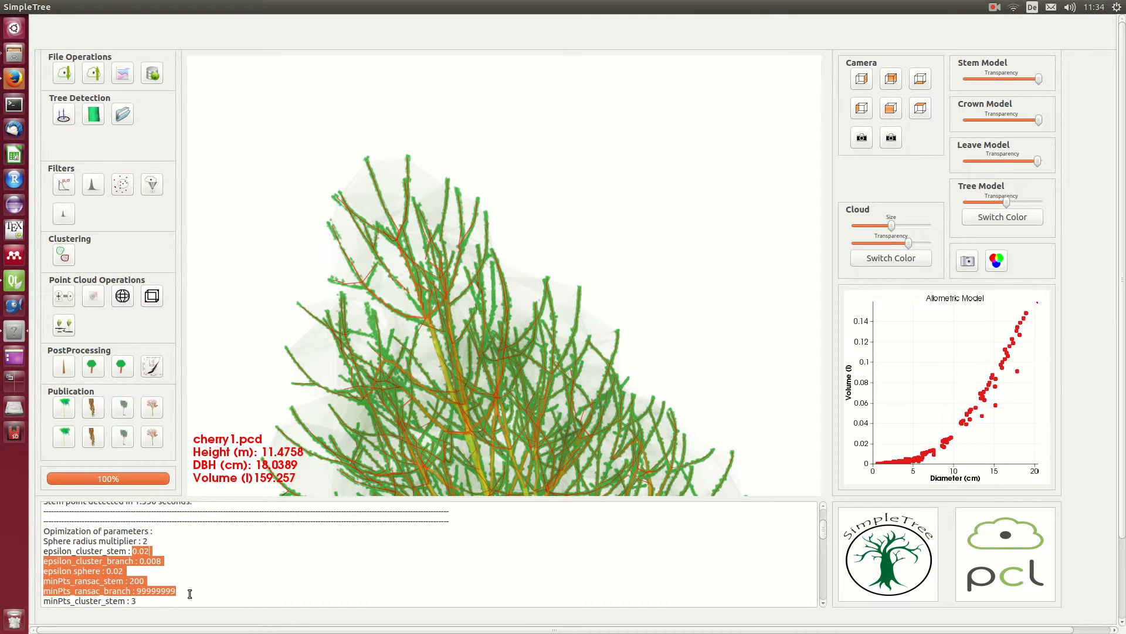
# Step: Review the optimized parameters through to the end of the log, and highlight the line giving the tree structure's computation time
pyautogui.scroll(-2, 196, 584)
pyautogui.scroll(-10, 196, 585)
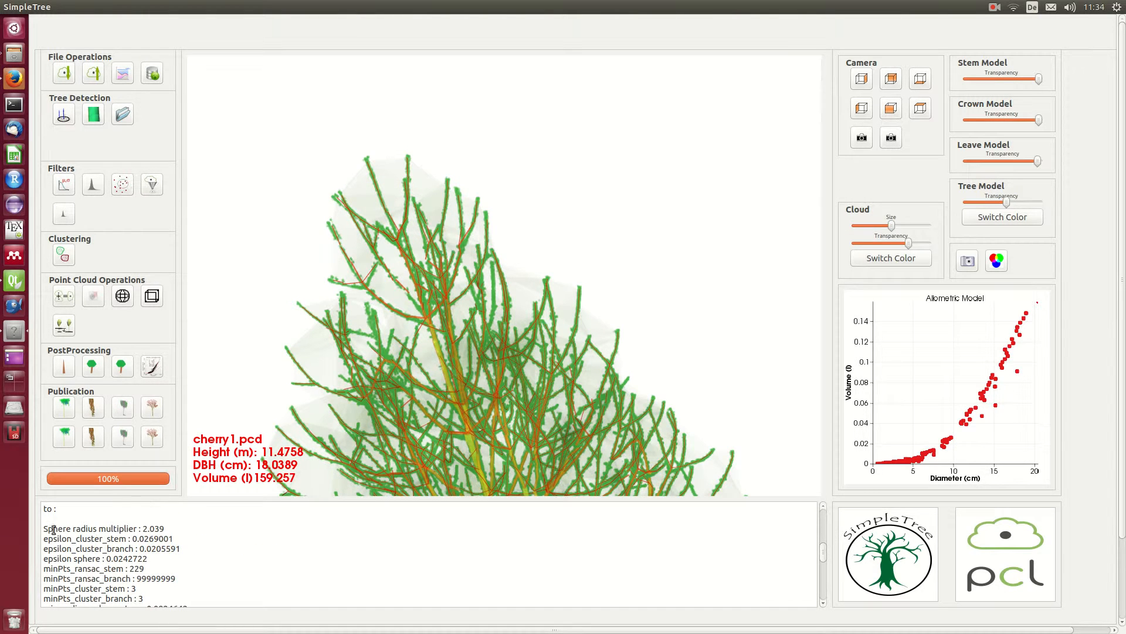
pyautogui.scroll(-2, 96, 533)
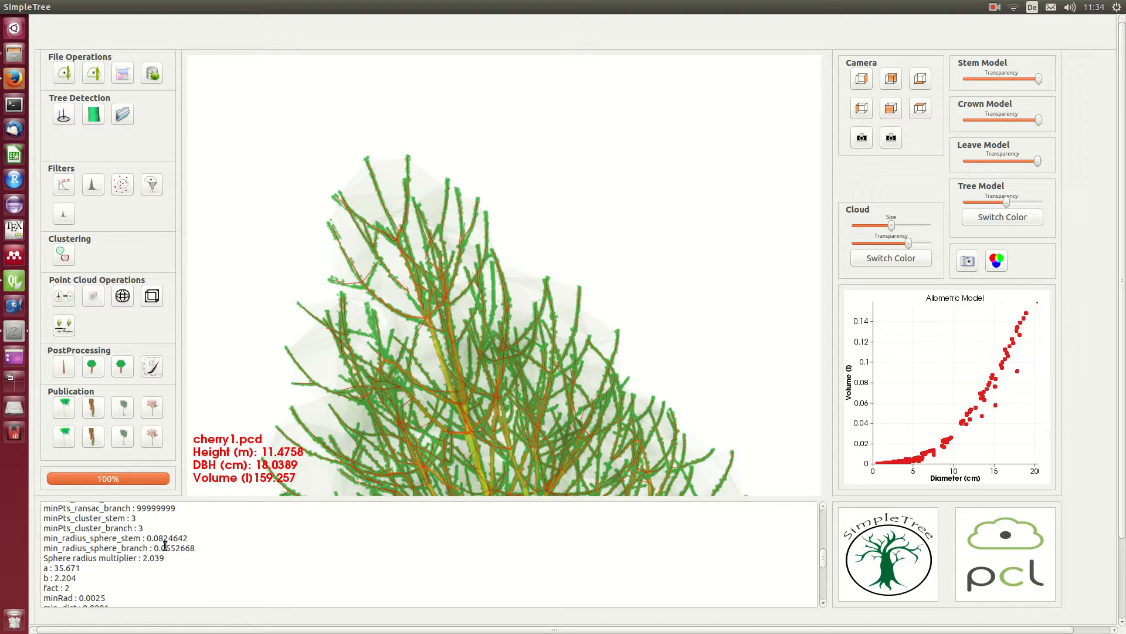
pyautogui.scroll(2, 159, 521)
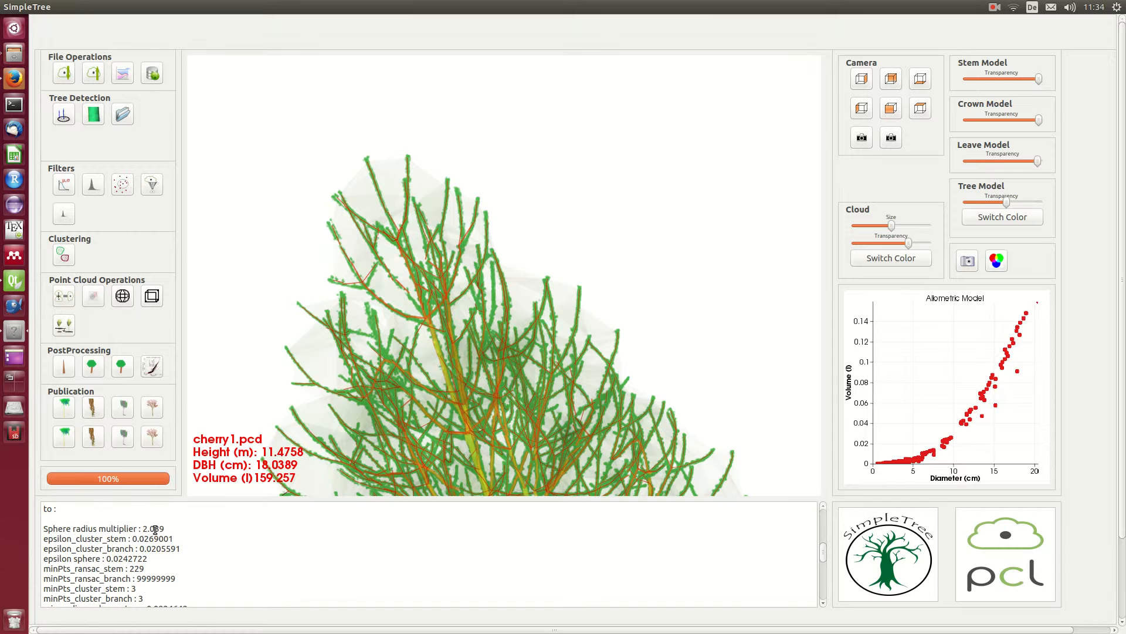
pyautogui.scroll(-5, 157, 555)
pyautogui.scroll(-5, 148, 550)
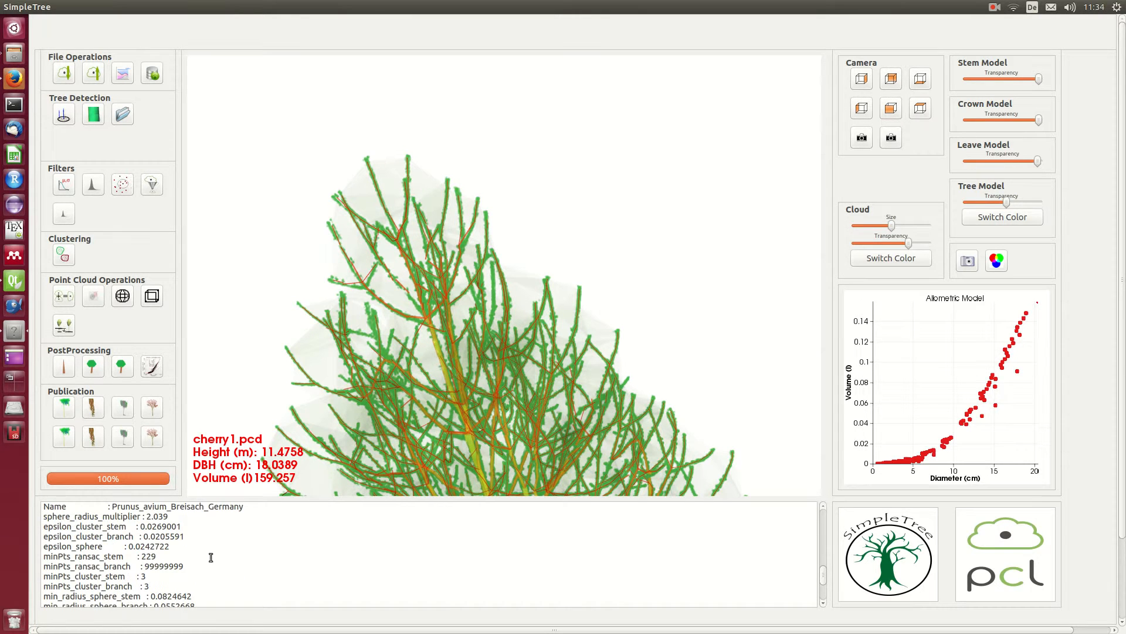
pyautogui.scroll(-4, 235, 560)
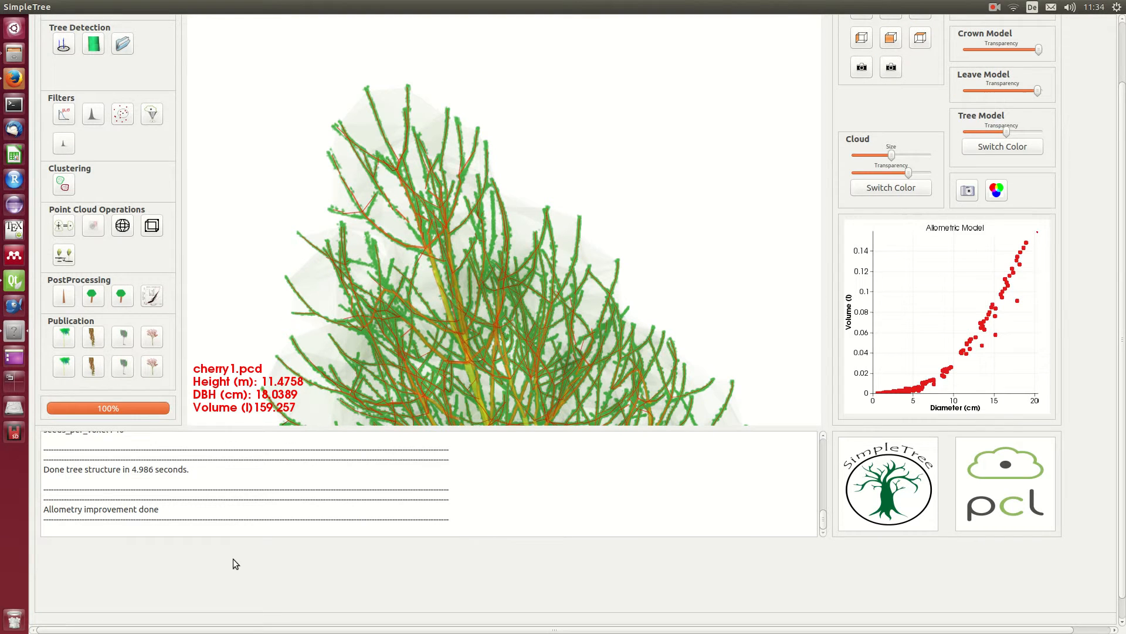
pyautogui.moveTo(190, 469); pyautogui.dragTo(46, 470)
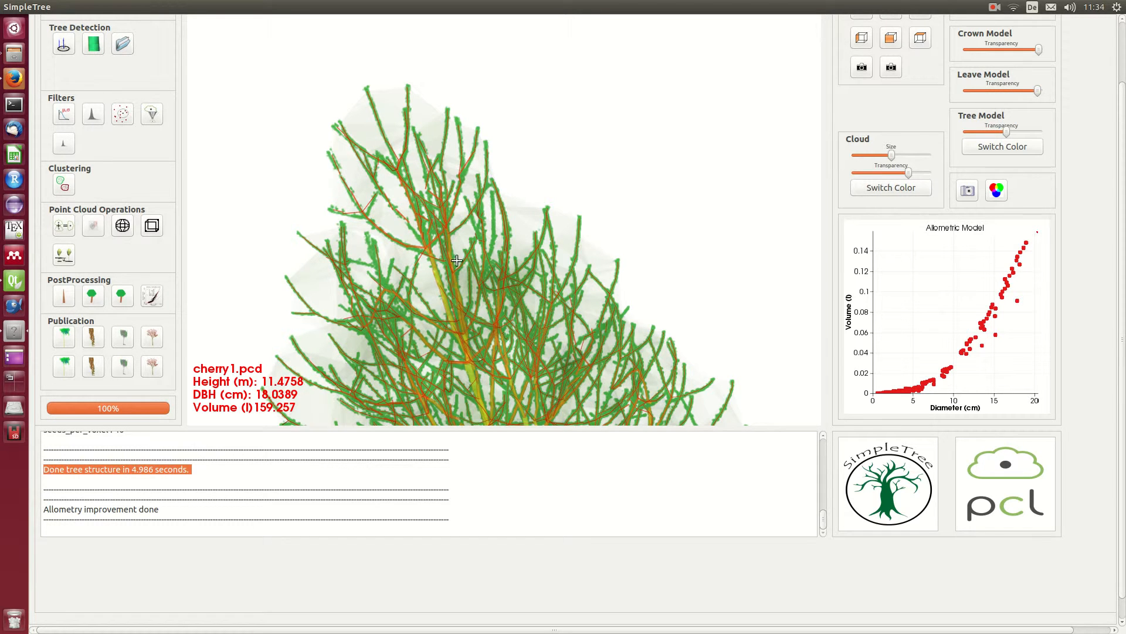
# Step: Inspect the lower crown and stem of the tree model, and examine the allometric plot of volume against diameter
pyautogui.moveTo(412, 292); pyautogui.dragTo(539, 246)
pyautogui.moveTo(539, 246); pyautogui.dragTo(553, 167, button='middle')
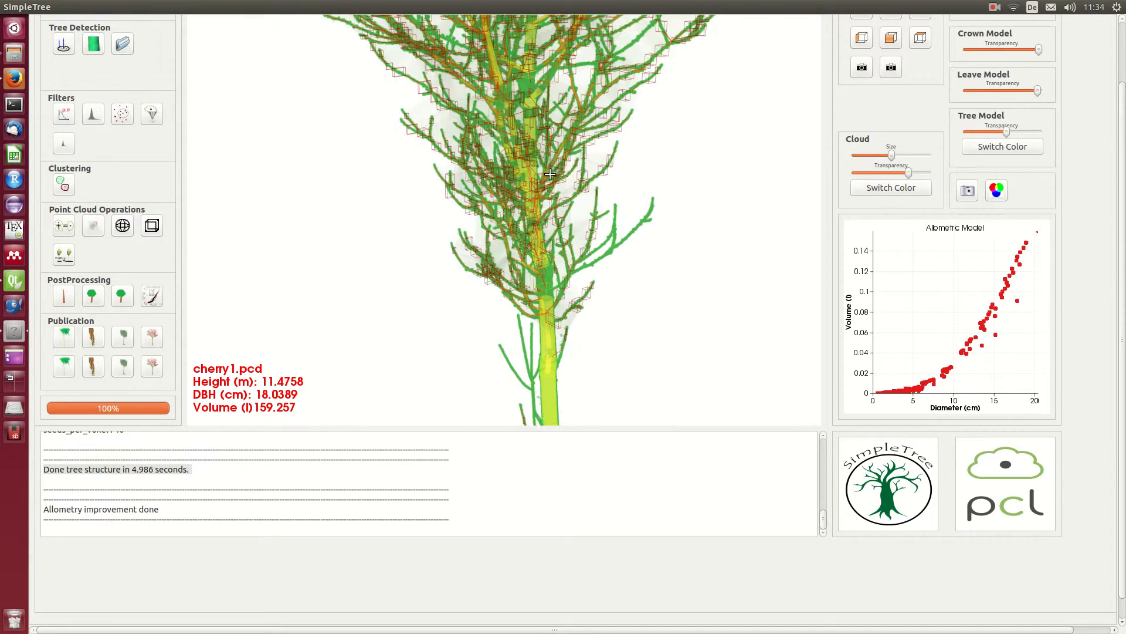
pyautogui.moveTo(561, 335); pyautogui.dragTo(560, 278, button='middle')
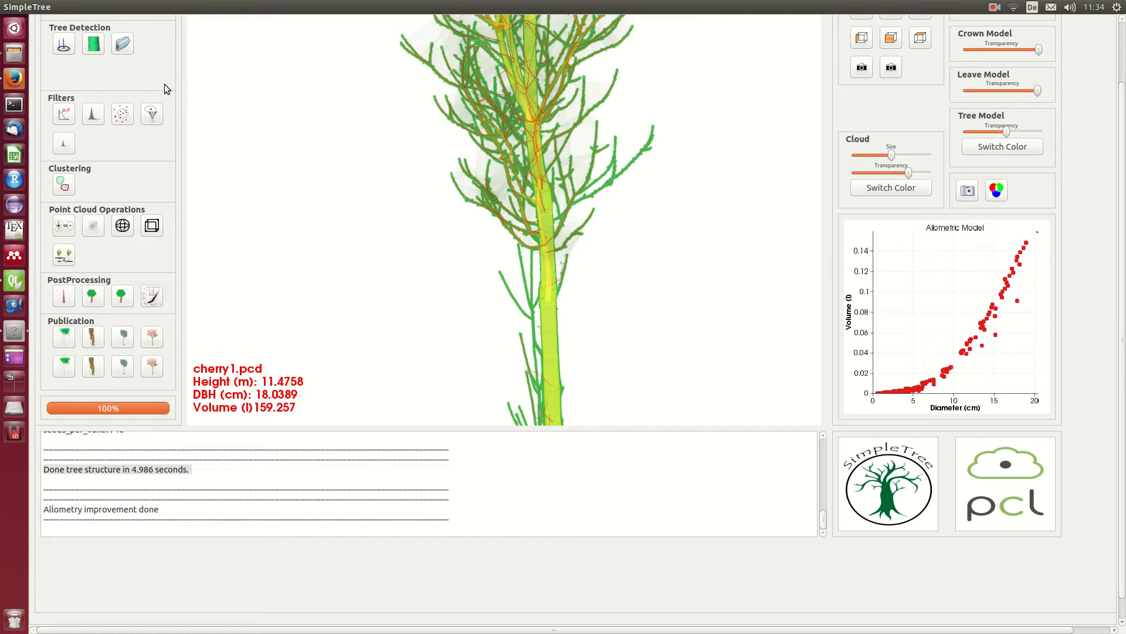
pyautogui.scroll(2, 141, 50)
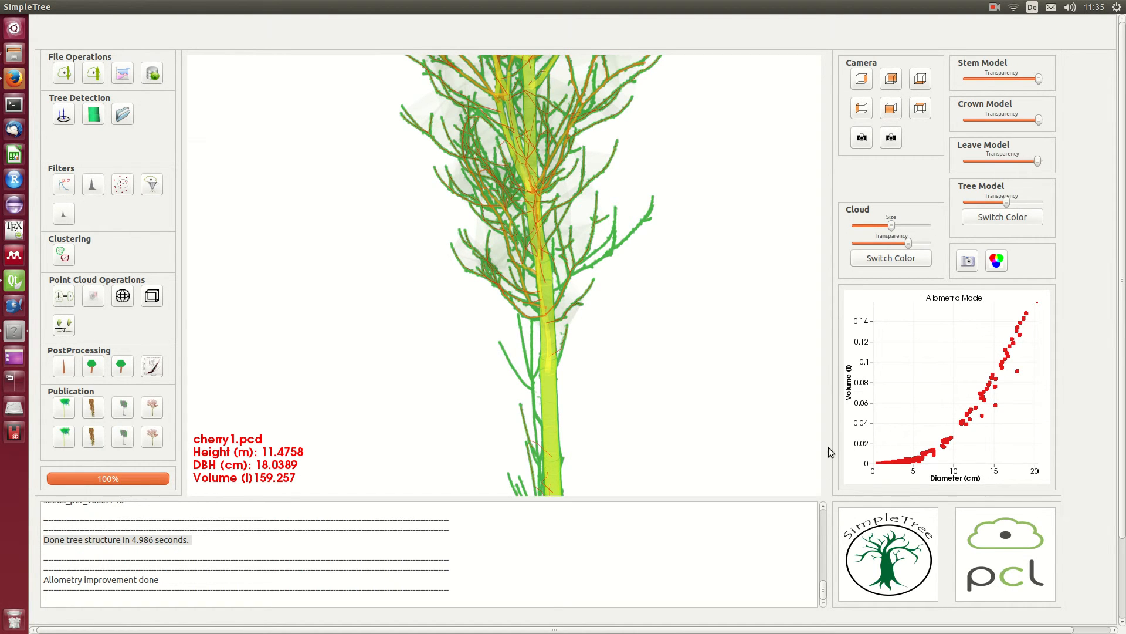
pyautogui.moveTo(956, 441)
pyautogui.moveTo(886, 463)
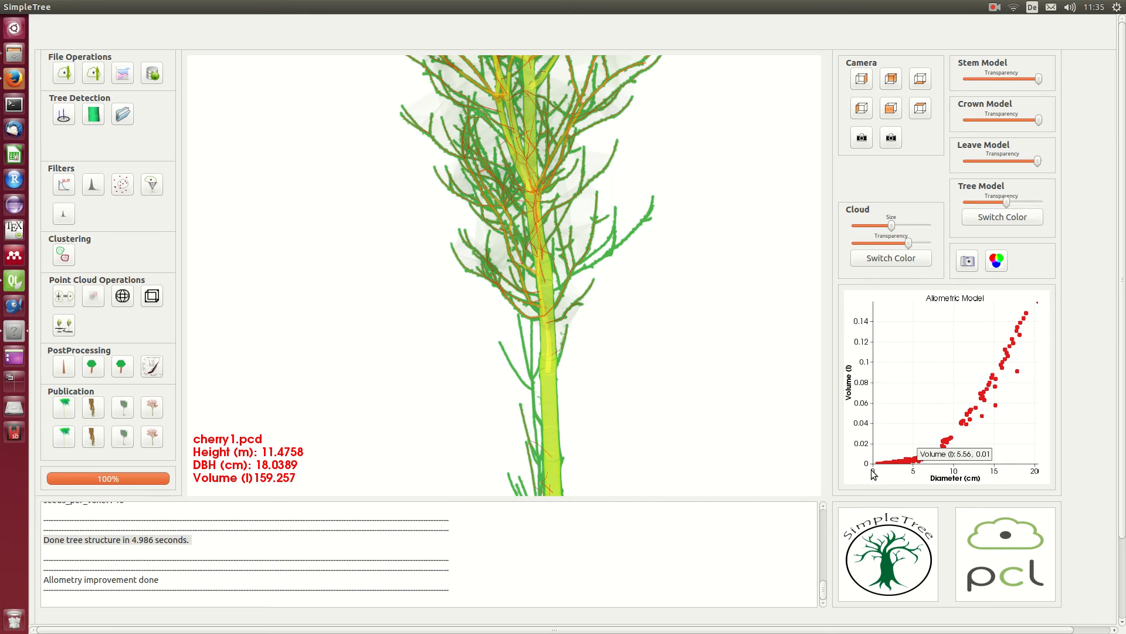
pyautogui.click(995, 7)
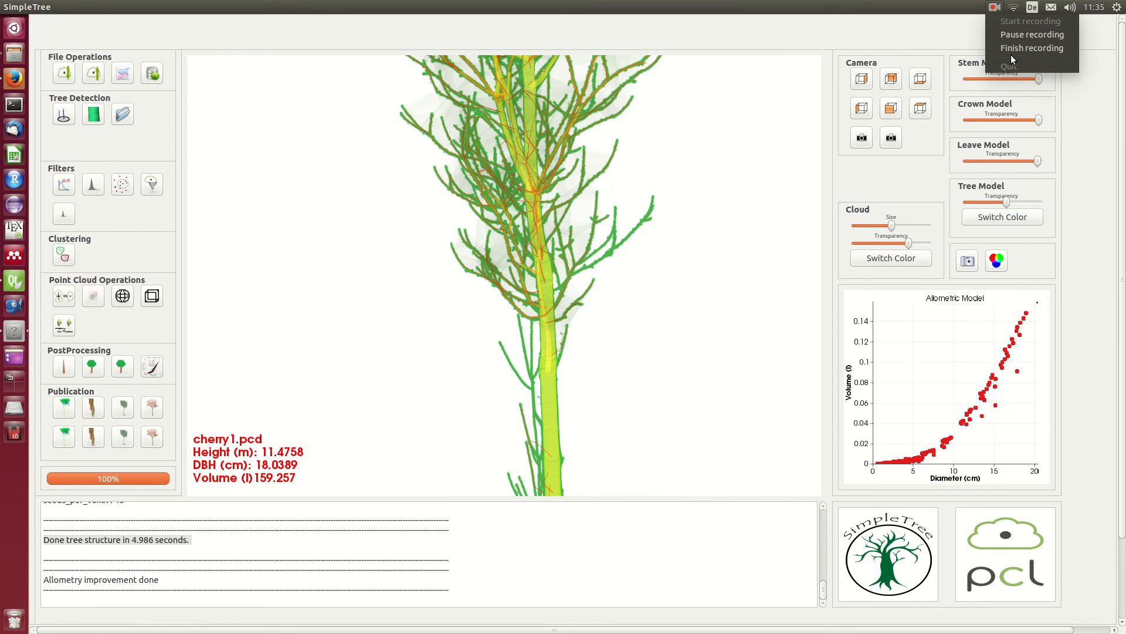